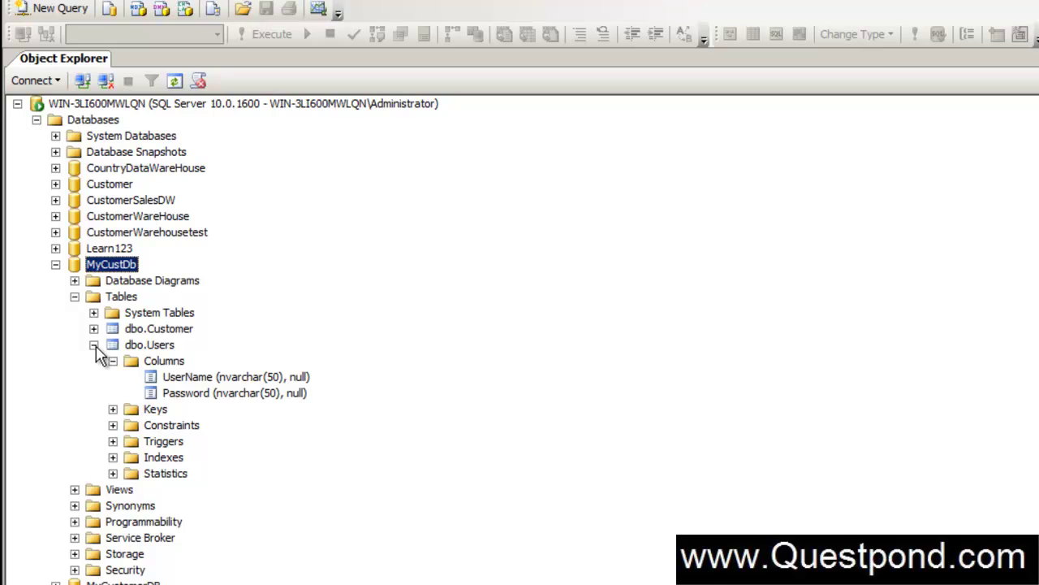
- Collapse the dbo.Users table and examine the sp_Login stored procedure's parameters under MyCustDb's Programmability folder
{"action": "left_click", "coordinate": [166, 349]}
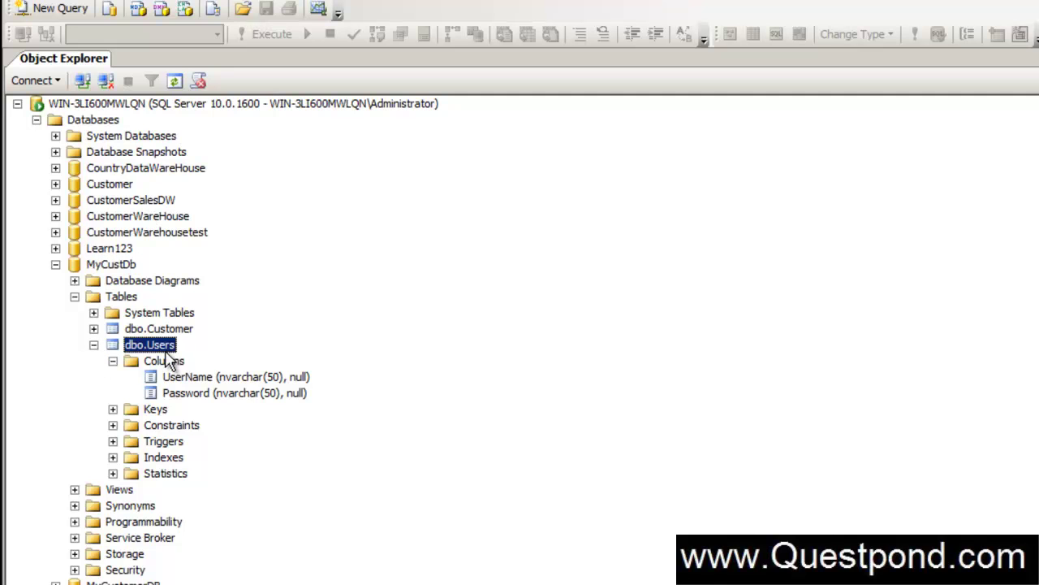
{"action": "left_click", "coordinate": [94, 345]}
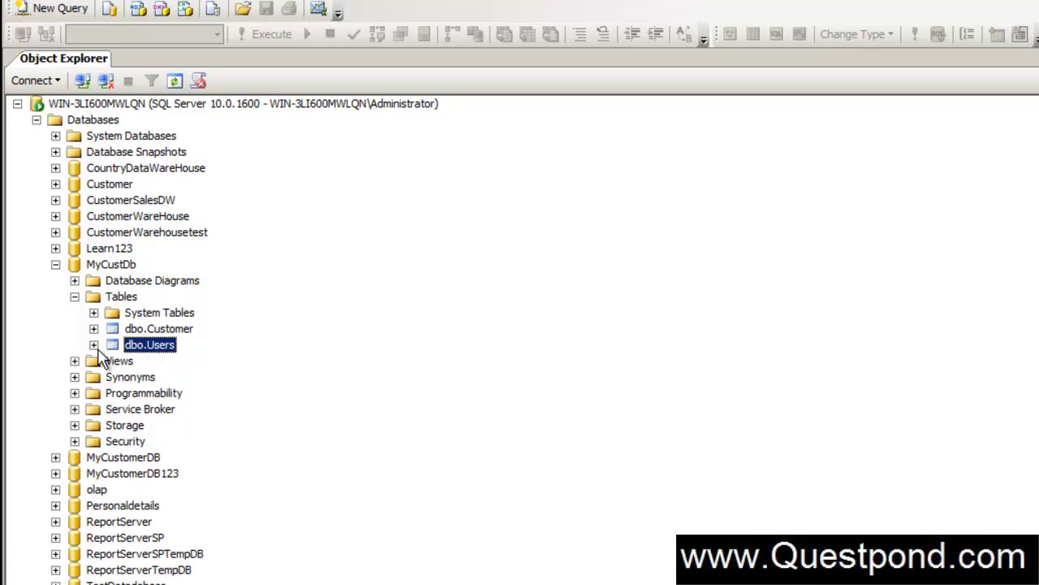
{"action": "left_click", "coordinate": [74, 393]}
{"action": "left_click", "coordinate": [201, 430]}
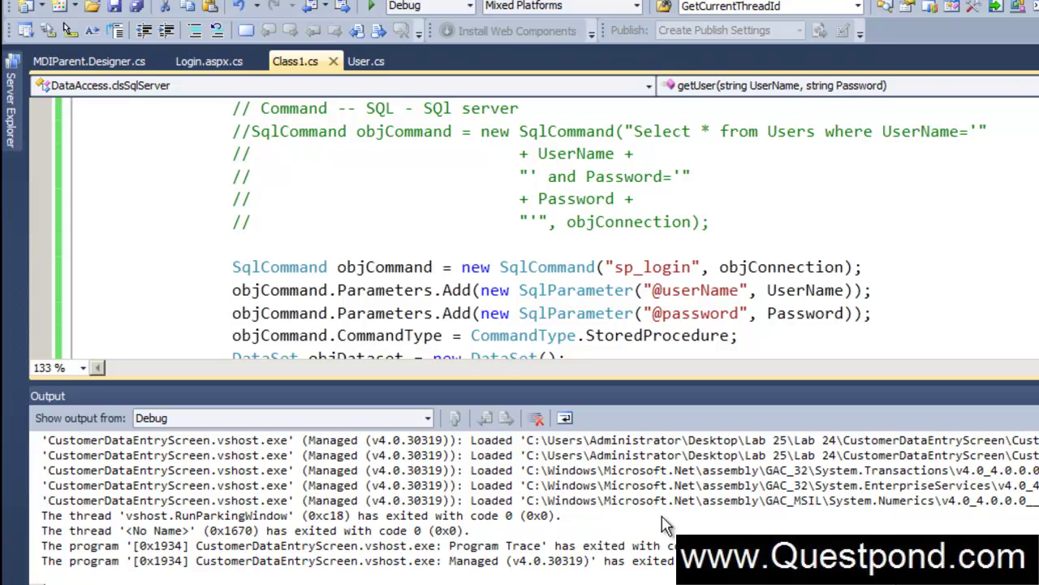
- Switch to Visual Studio, hide the Output window and examine the sp_login stored procedure call in Class1.cs
{"action": "key", "text": "ctrl+backslash"}
{"action": "key", "text": "e"}
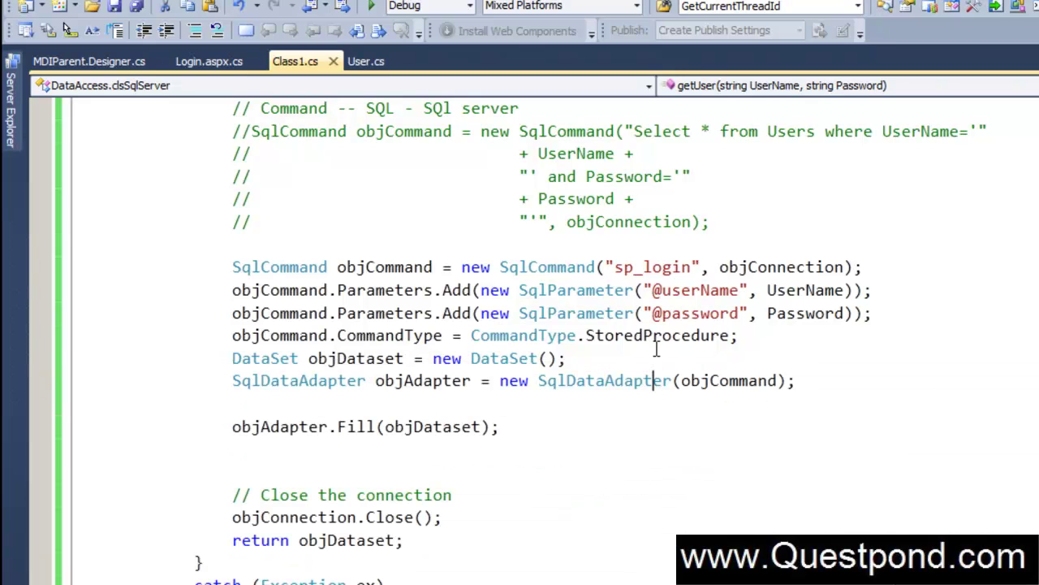
{"action": "double_click", "coordinate": [657, 267]}
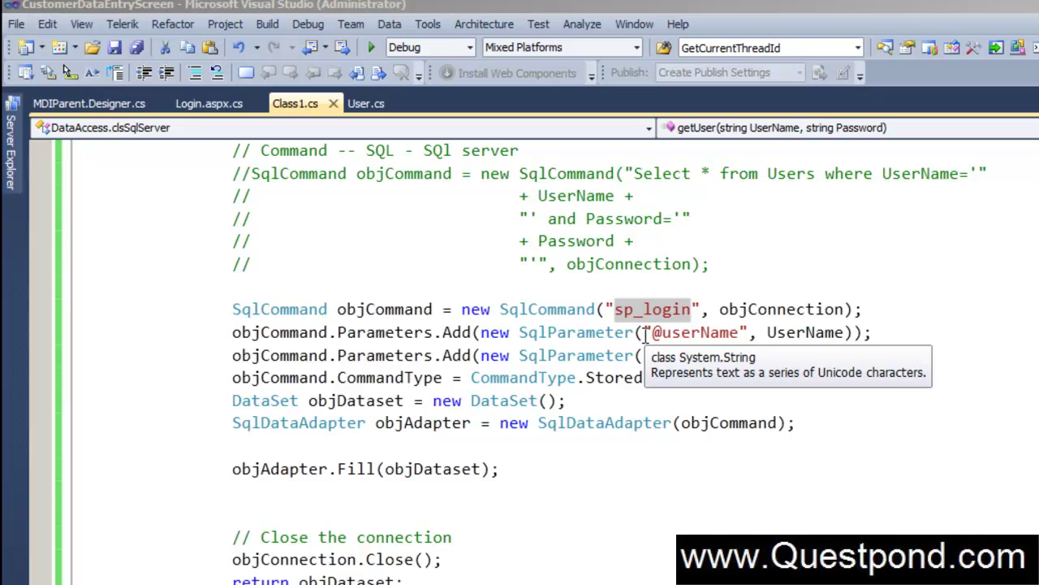
{"action": "left_click", "coordinate": [619, 406]}
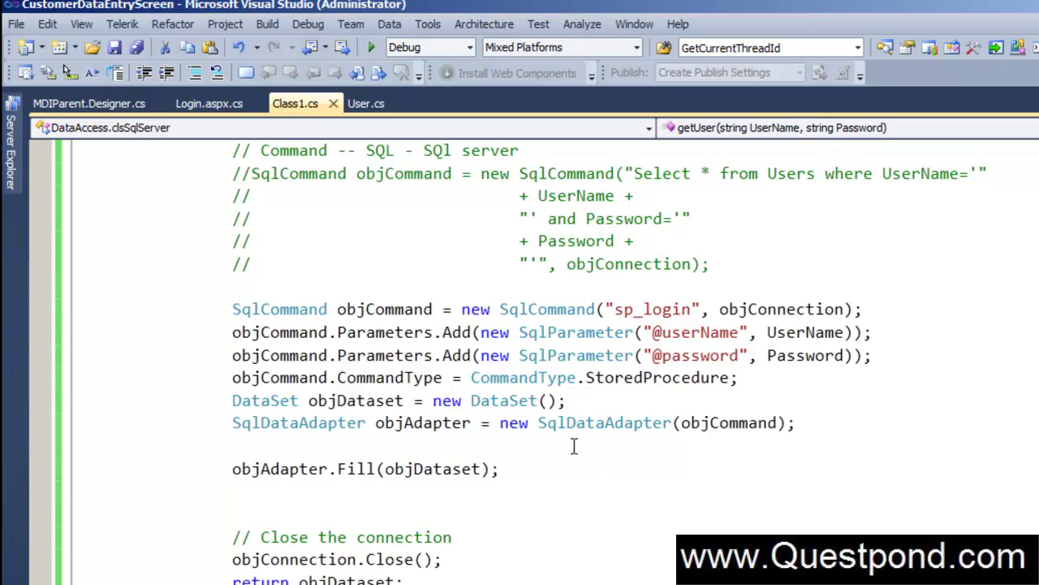
- Launch SQL Server Profiler from Management Studio and open the events selection for a new trace on server WIN-3LI600MWLQN
{"action": "key", "text": "alt+Tab"}
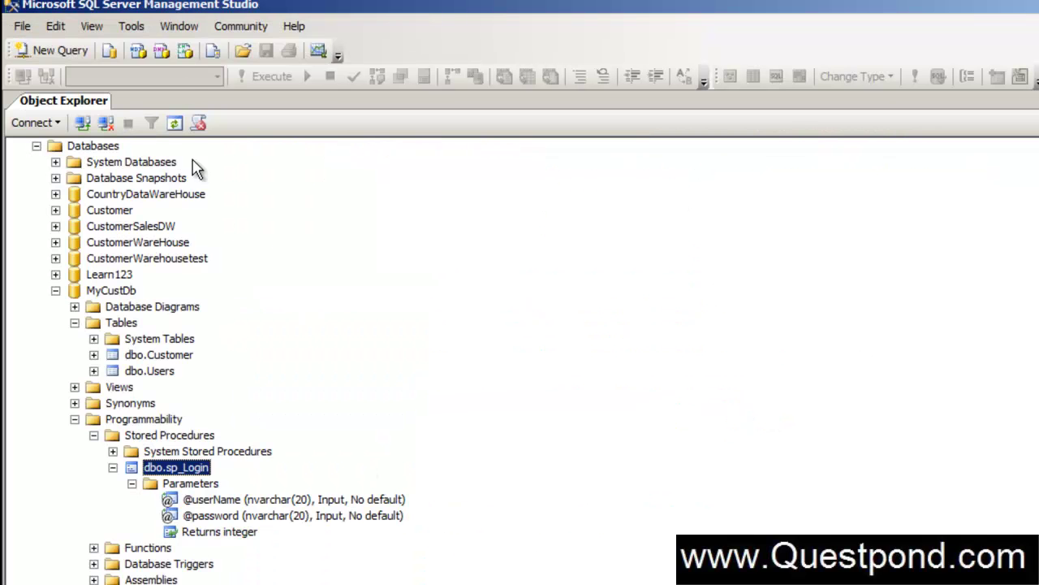
{"action": "left_click", "coordinate": [138, 31]}
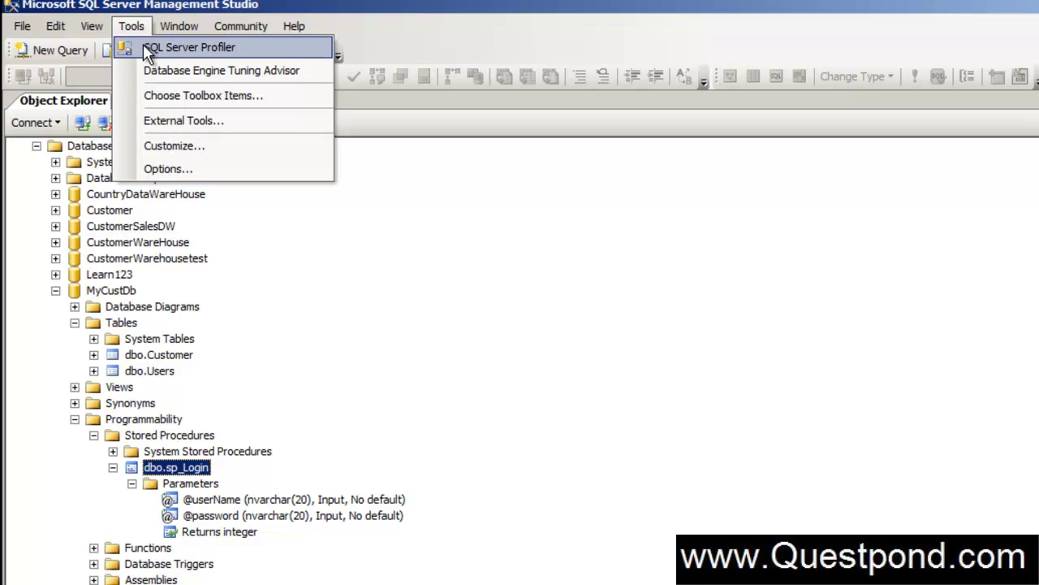
{"action": "left_click", "coordinate": [143, 46]}
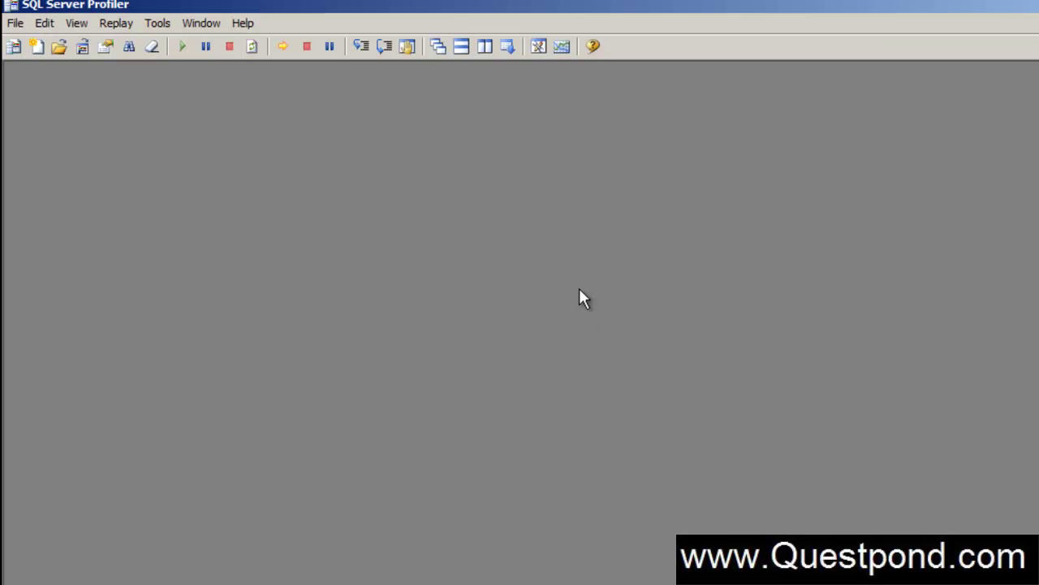
{"action": "left_click", "coordinate": [13, 47]}
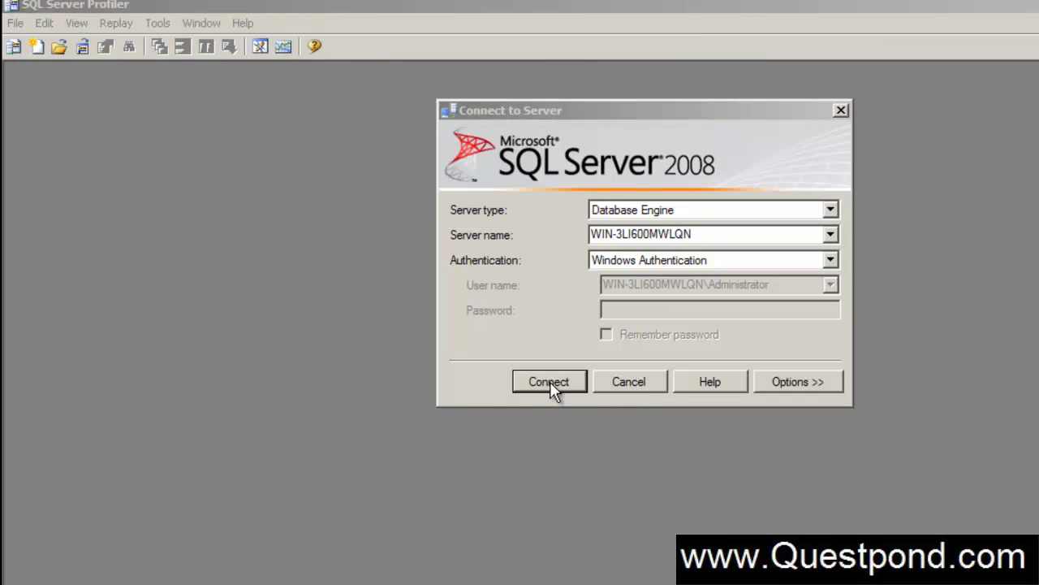
{"action": "left_click", "coordinate": [547, 390]}
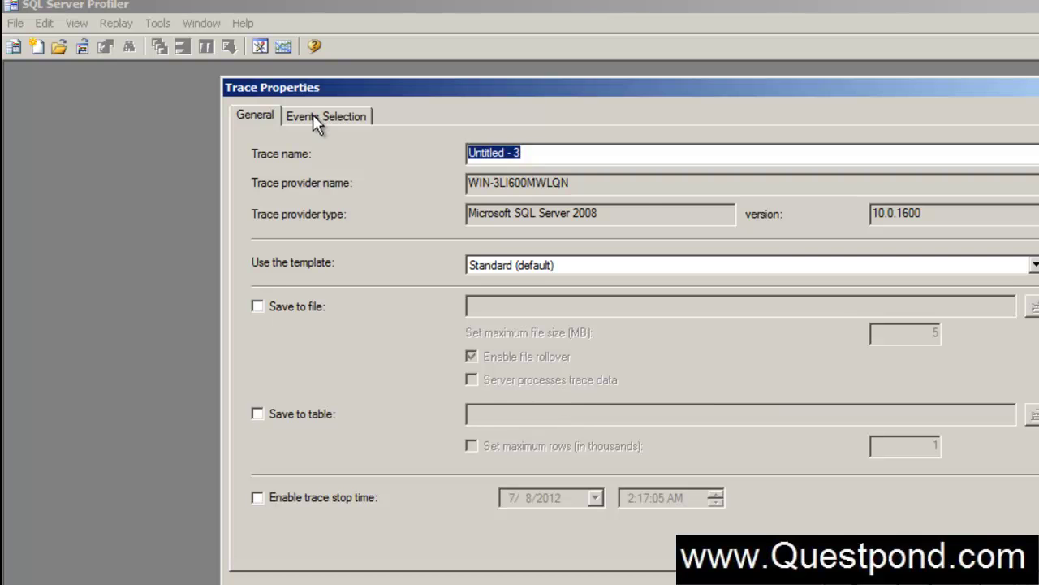
{"action": "left_click", "coordinate": [312, 116]}
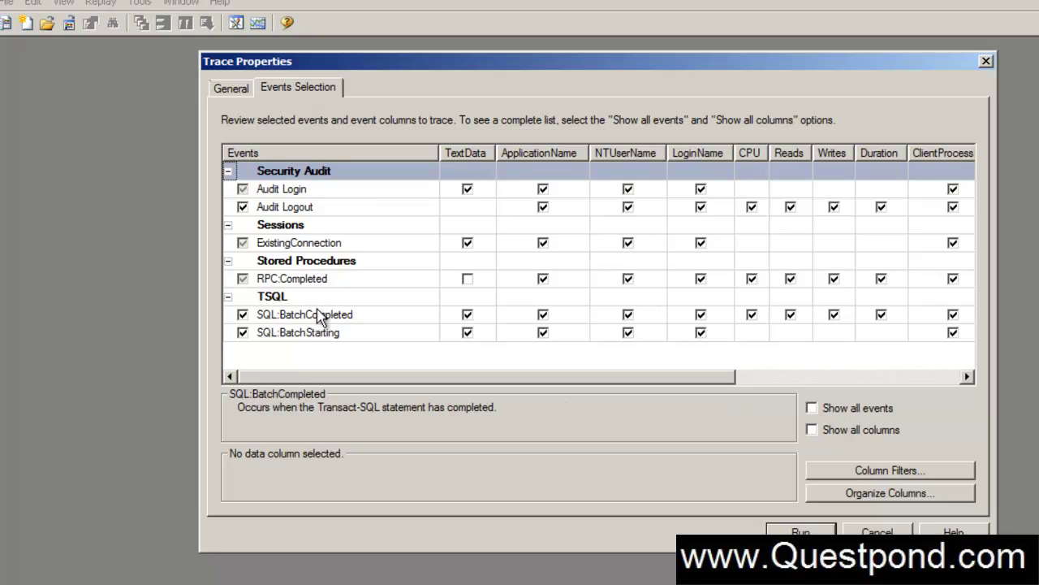
- Deselect all default trace events: Audit Login, Audit Logout, ExistingConnection, RPC:Completed, SQL:BatchCompleted and SQL:BatchStarting
{"action": "left_click", "coordinate": [242, 189]}
{"action": "left_click", "coordinate": [242, 207]}
{"action": "left_click", "coordinate": [242, 243]}
{"action": "left_click", "coordinate": [242, 279]}
{"action": "left_click", "coordinate": [242, 314]}
{"action": "left_click", "coordinate": [242, 333]}
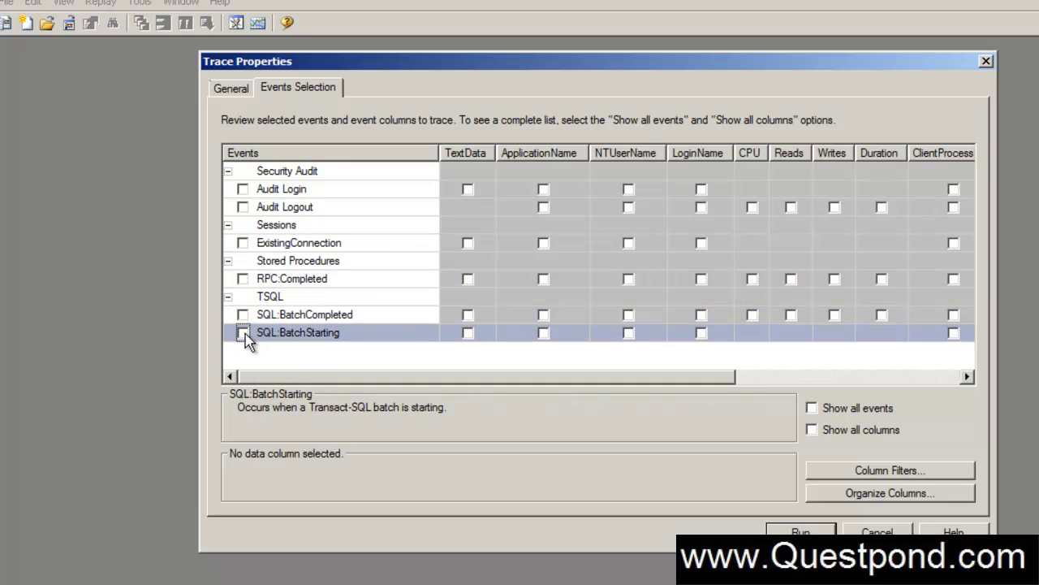
- Show all events and enable SP:CacheInsert and SP:CacheHit under Stored Procedures
{"action": "left_click", "coordinate": [812, 408]}
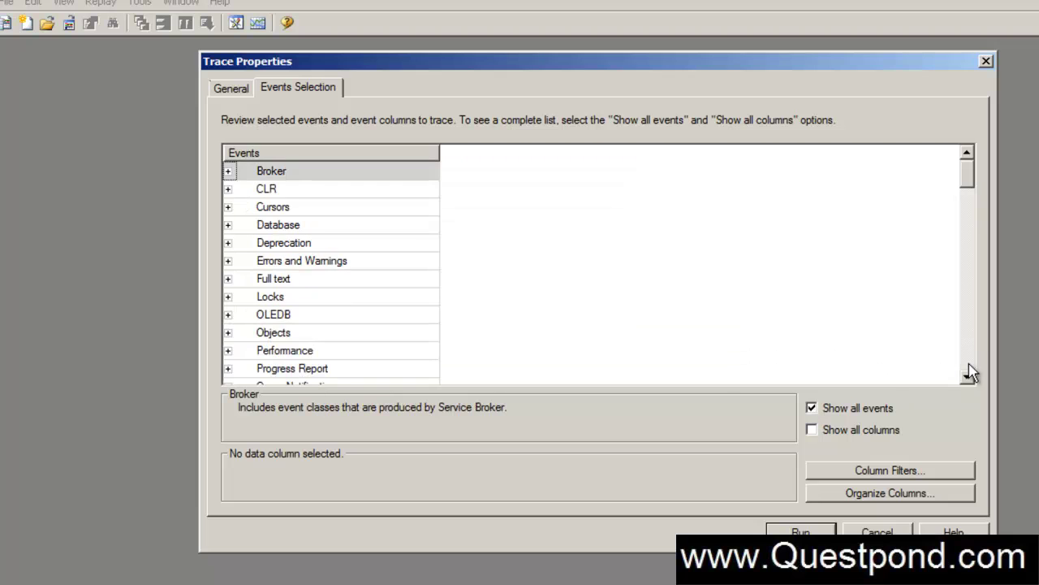
{"action": "left_click_drag", "start_coordinate": [968, 186], "coordinate": [970, 325]}
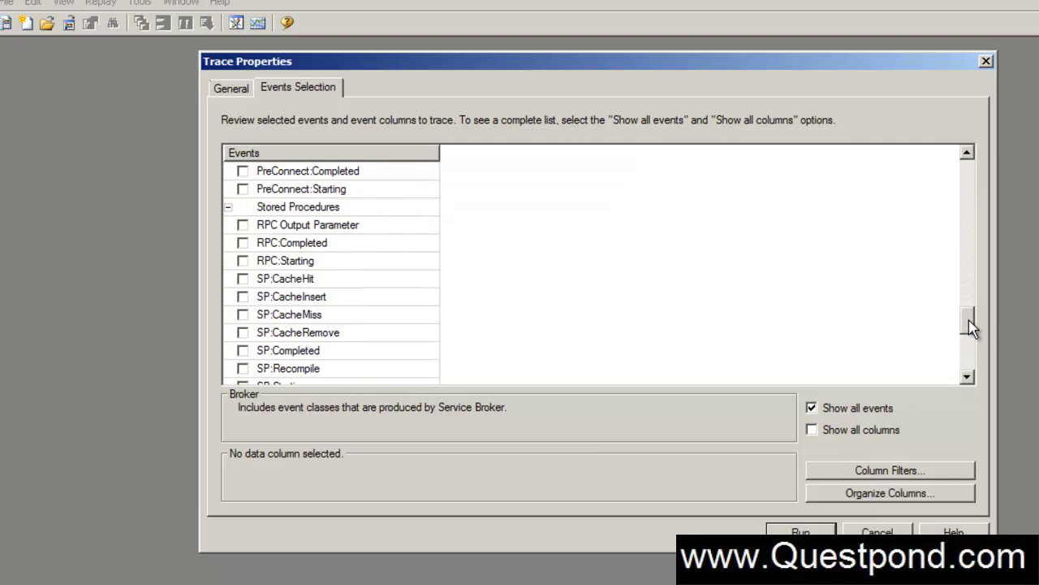
{"action": "mouse_move", "coordinate": [309, 284]}
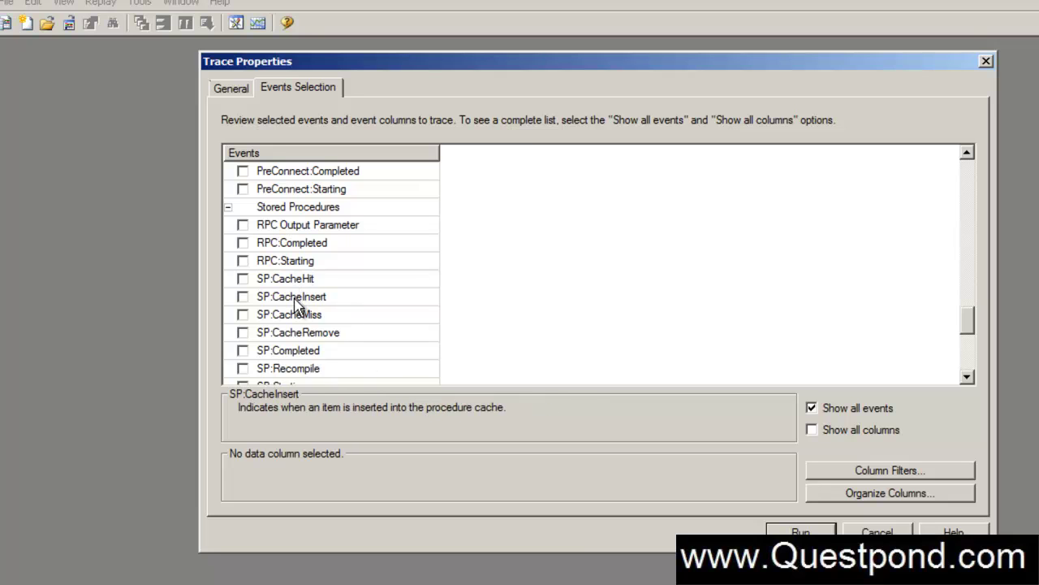
{"action": "left_click", "coordinate": [242, 298]}
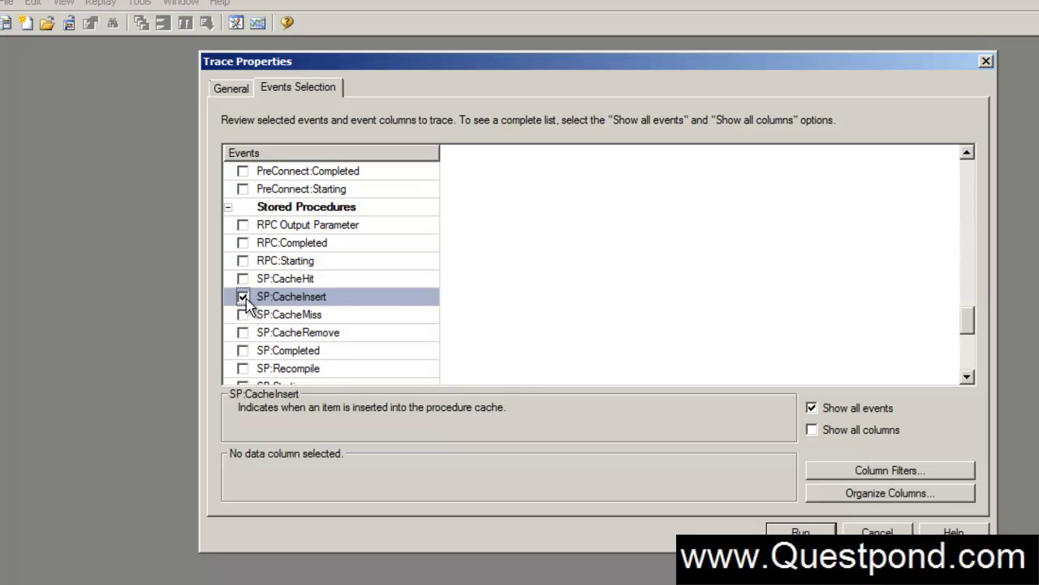
{"action": "left_click", "coordinate": [243, 279]}
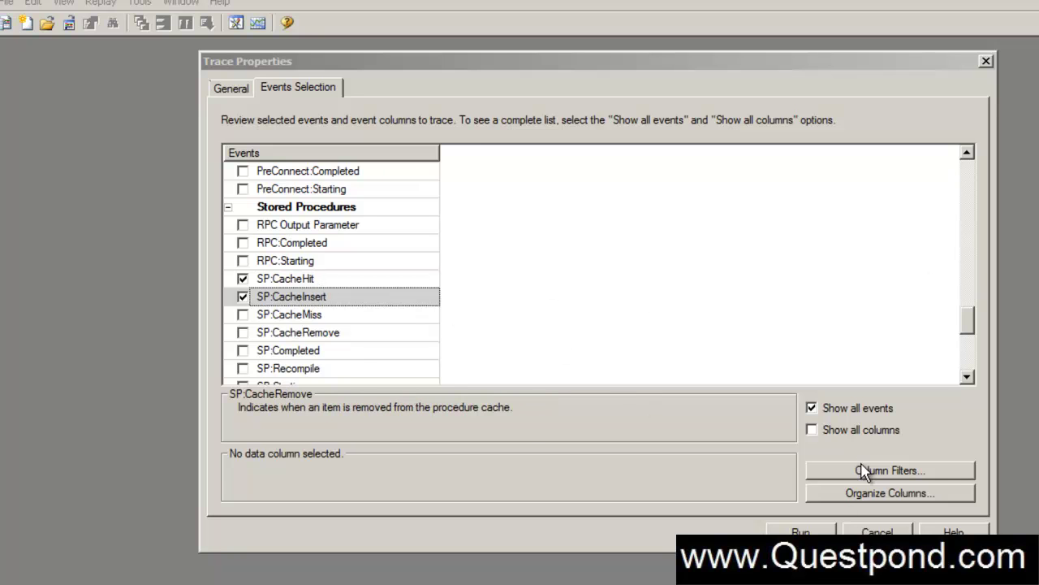
- Show all columns for only the selected events and include ApplicationName and ObjectID for both SP:CacheHit and SP:CacheInsert
{"action": "left_click", "coordinate": [812, 431]}
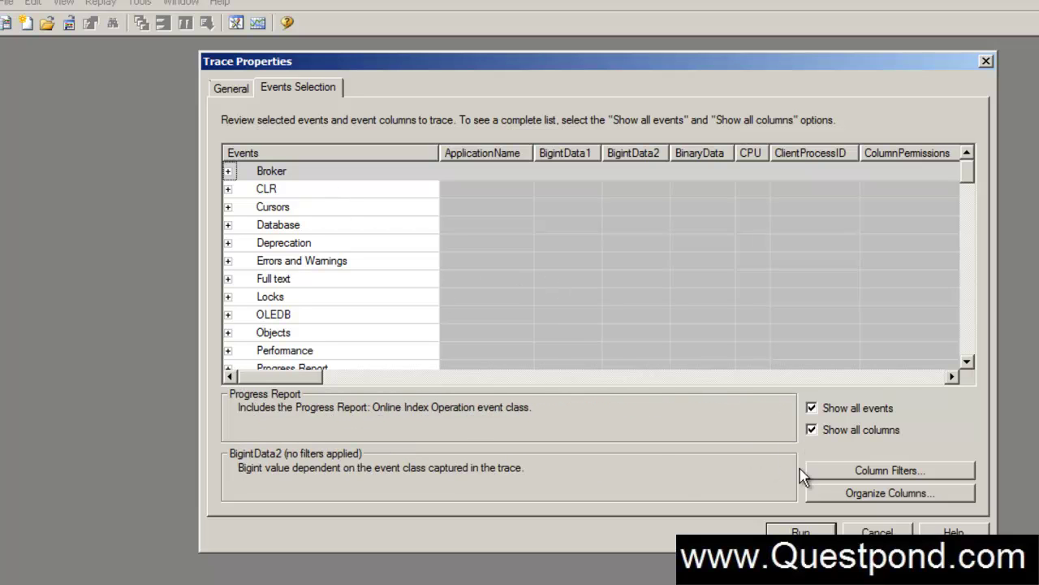
{"action": "left_click", "coordinate": [812, 408]}
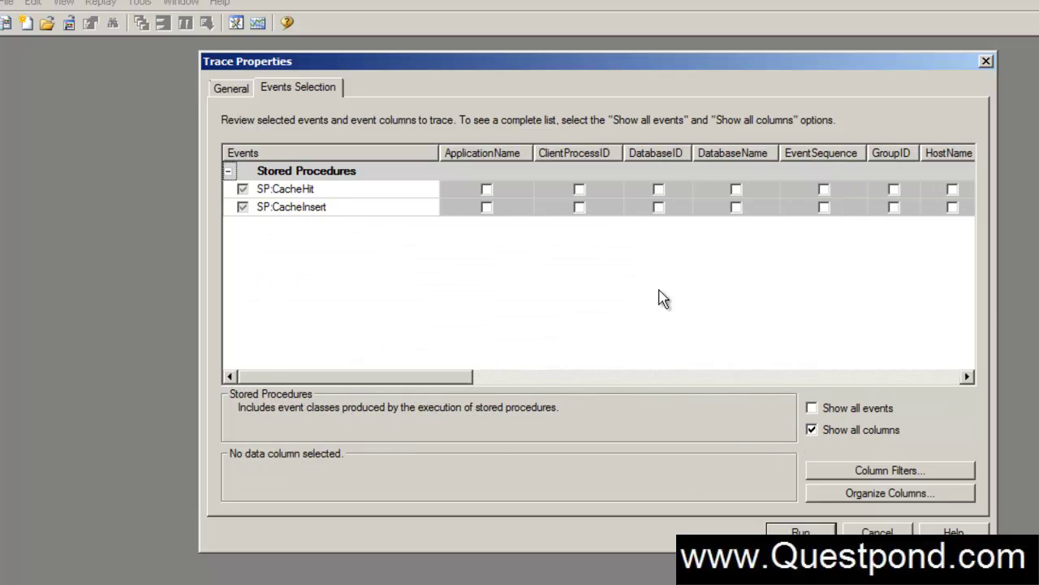
{"action": "left_click", "coordinate": [485, 209]}
{"action": "left_click", "coordinate": [485, 189]}
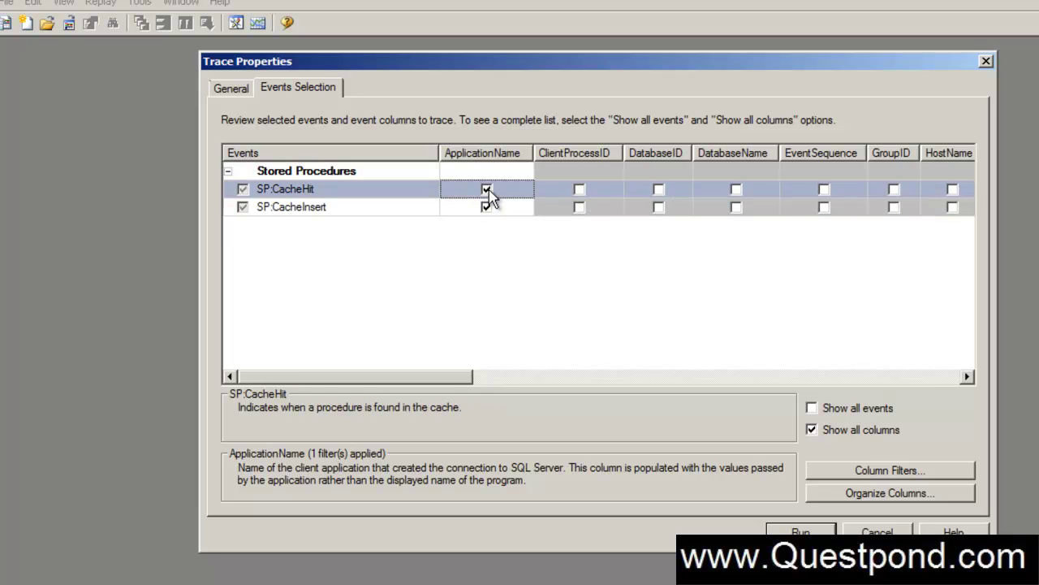
{"action": "left_click_drag", "start_coordinate": [455, 374], "coordinate": [744, 383]}
{"action": "left_click", "coordinate": [714, 207]}
{"action": "left_click", "coordinate": [713, 190]}
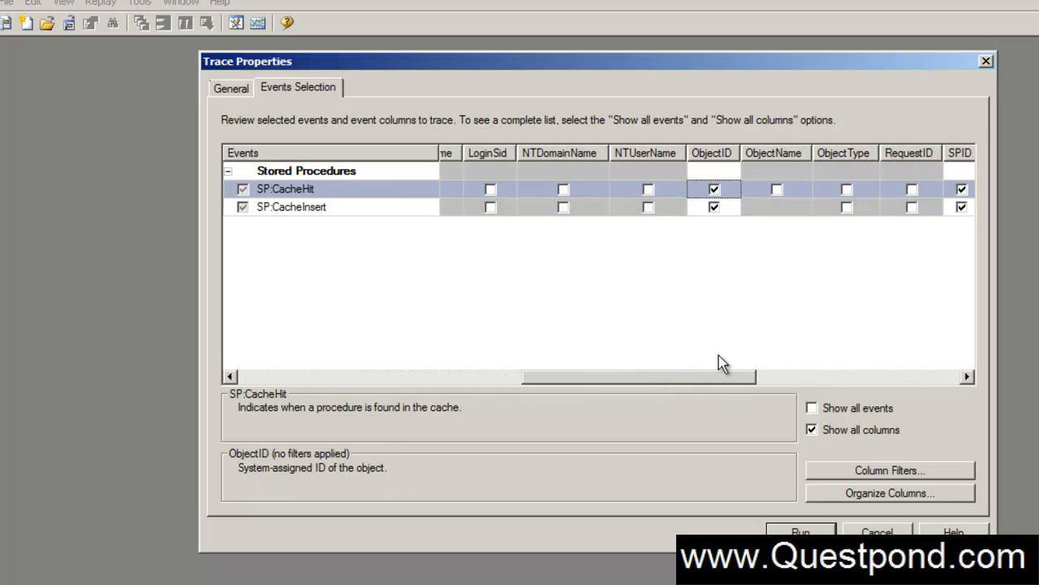
- Add a column filter limiting ApplicationName to values like %.Net%
{"action": "left_click", "coordinate": [878, 477]}
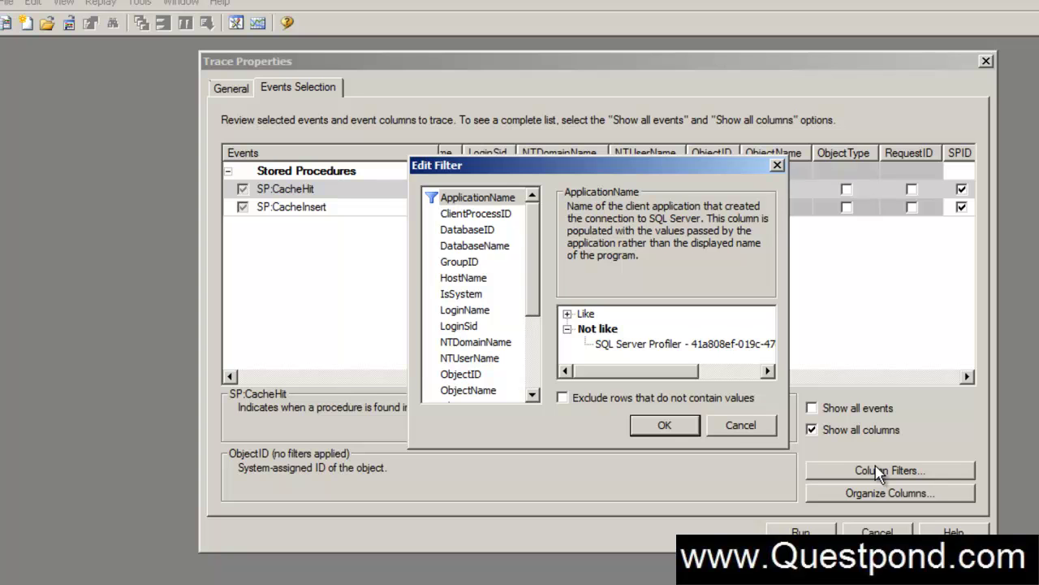
{"action": "left_click", "coordinate": [567, 314]}
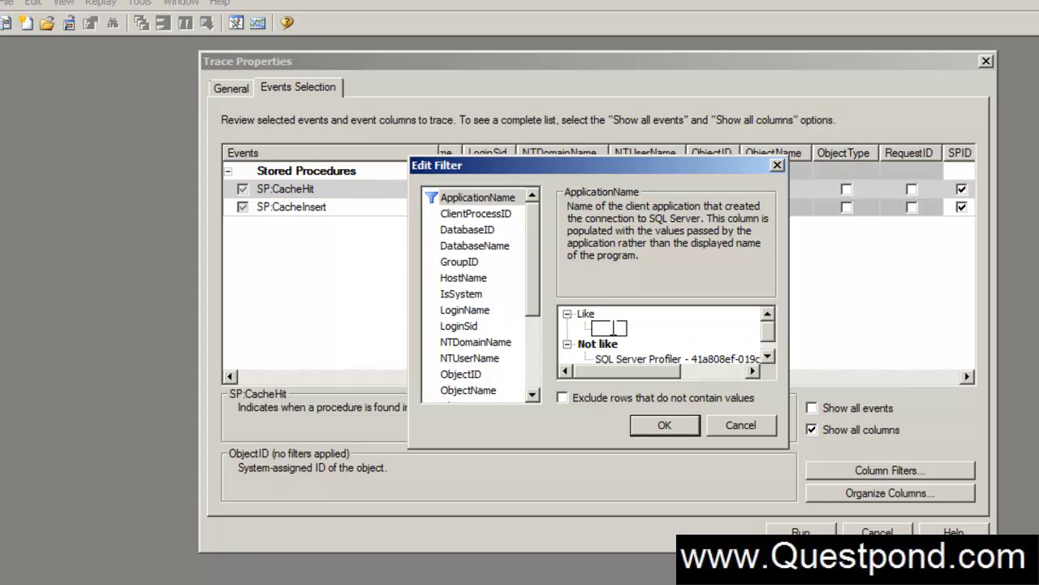
{"action": "type", "text": "%.Net%"}
- Filter NTUserName to values like Administrator and run the trace with the column filters applied
{"action": "left_click", "coordinate": [486, 325]}
{"action": "left_click", "coordinate": [491, 247]}
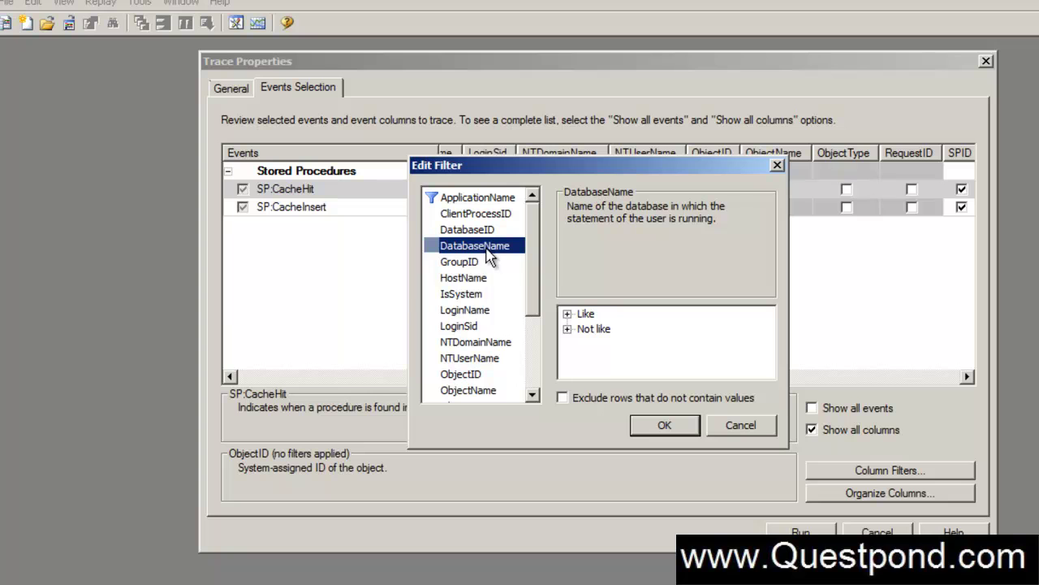
{"action": "left_click", "coordinate": [479, 359]}
{"action": "left_click", "coordinate": [568, 314]}
{"action": "type", "text": "Administrator"}
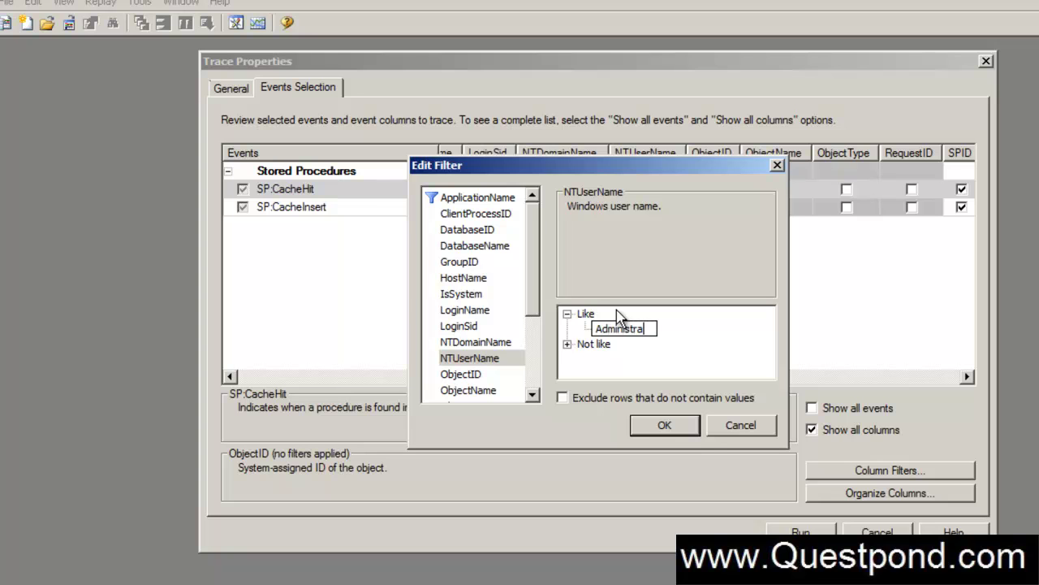
{"action": "left_click", "coordinate": [654, 354]}
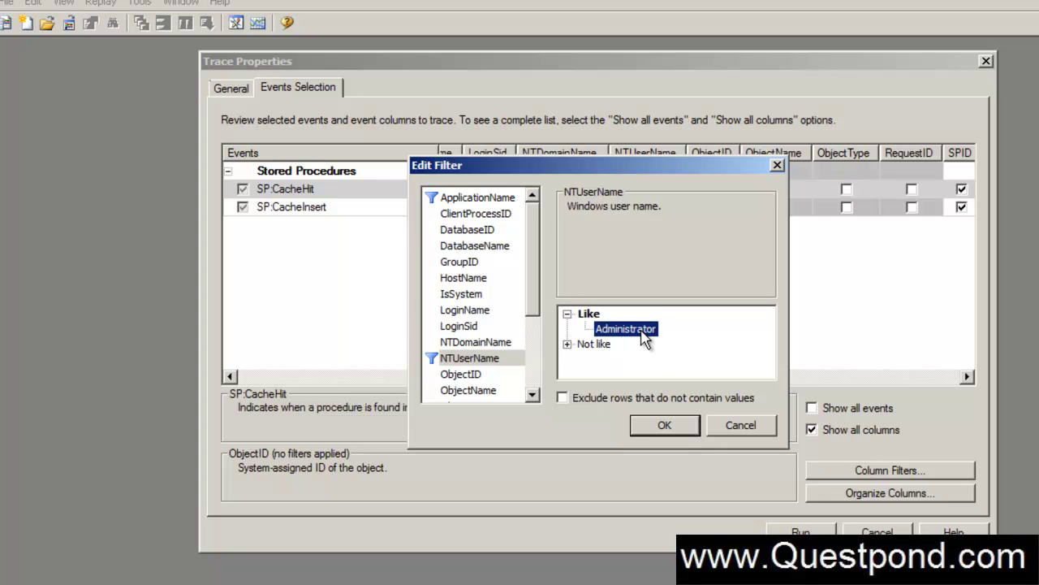
{"action": "left_click", "coordinate": [664, 425]}
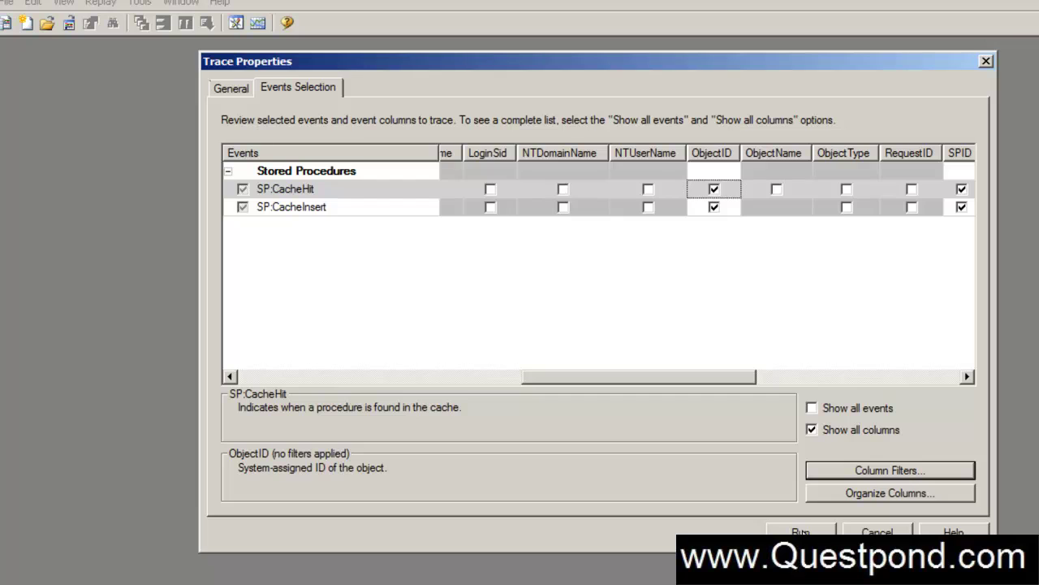
{"action": "left_click", "coordinate": [799, 531]}
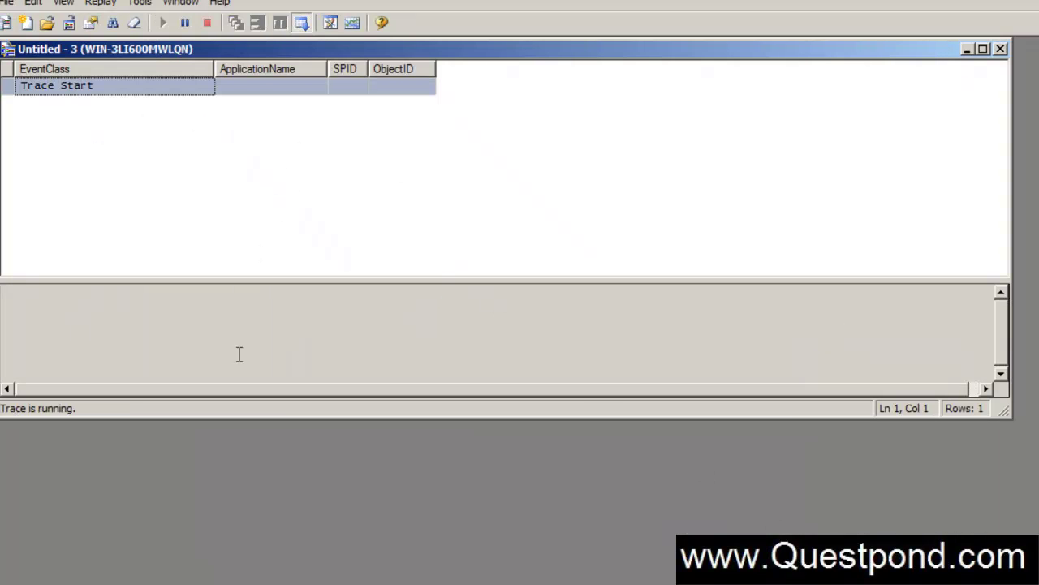
- Switch to the running Customer Login application and move its window beside the trace event columns
{"action": "key", "text": "alt+Tab"}
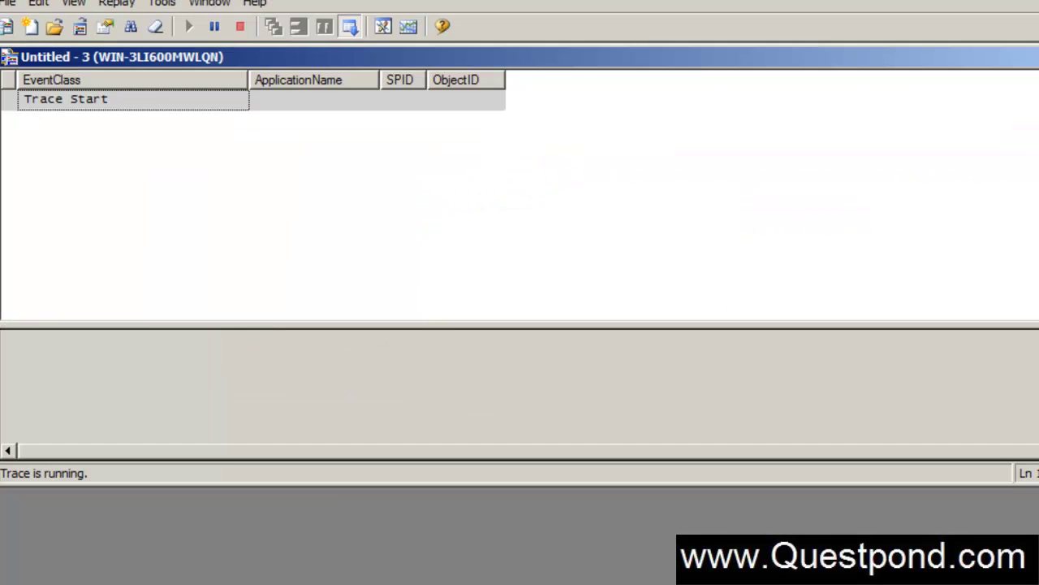
{"action": "key", "text": "alt+Tab"}
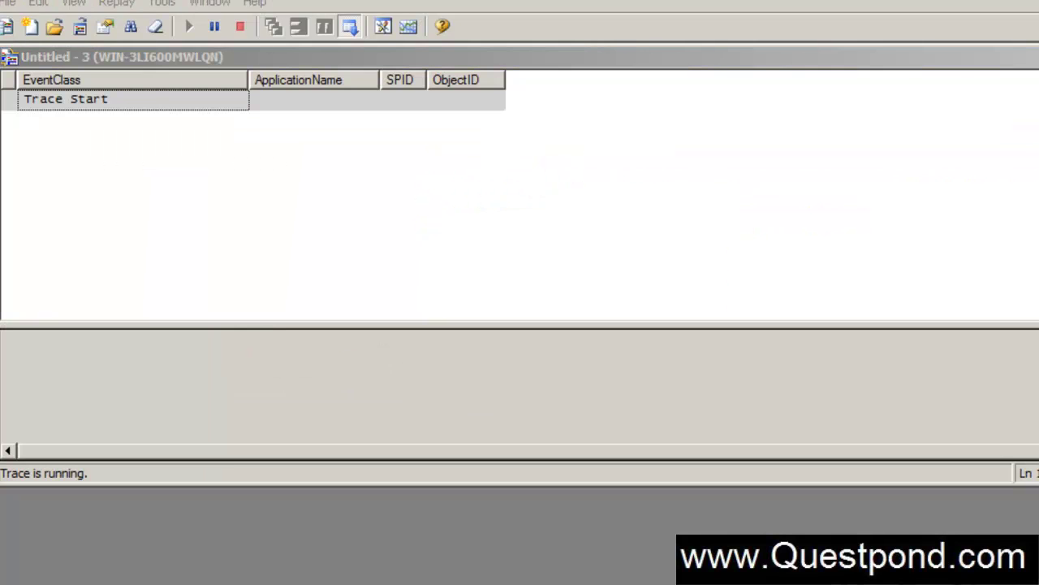
{"action": "left_click_drag", "start_coordinate": [207, 81], "coordinate": [638, 93]}
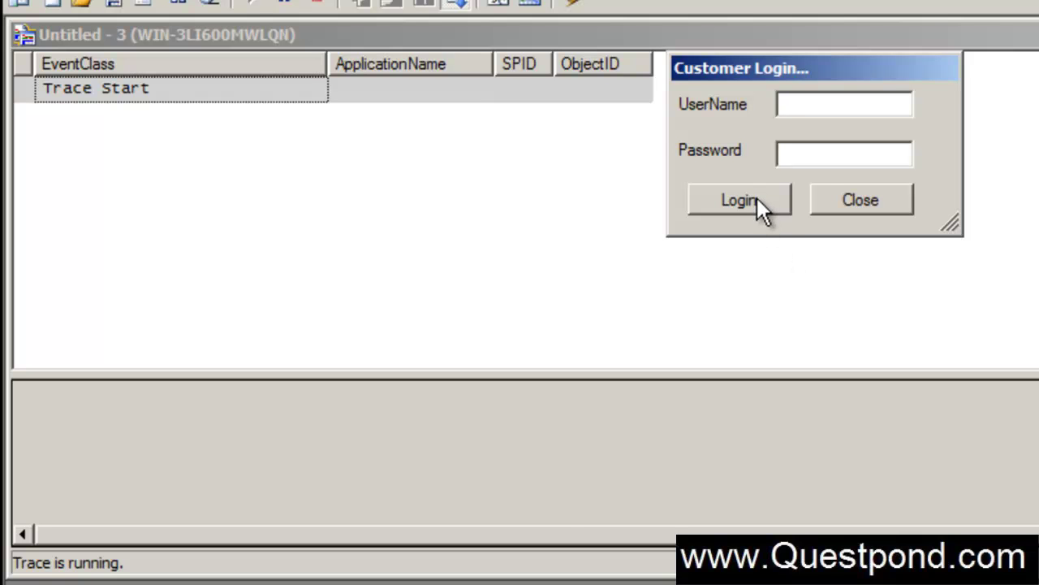
- Submit the Customer Login form with blank credentials, resume debugging in Visual Studio, and submit the blank login again
{"action": "left_click", "coordinate": [757, 199]}
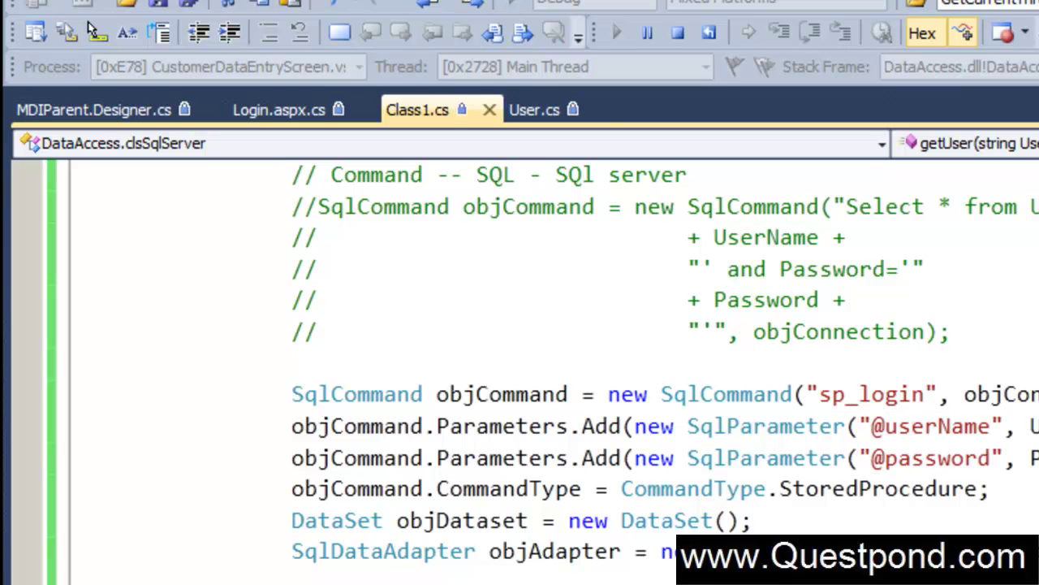
{"action": "key", "text": "F5"}
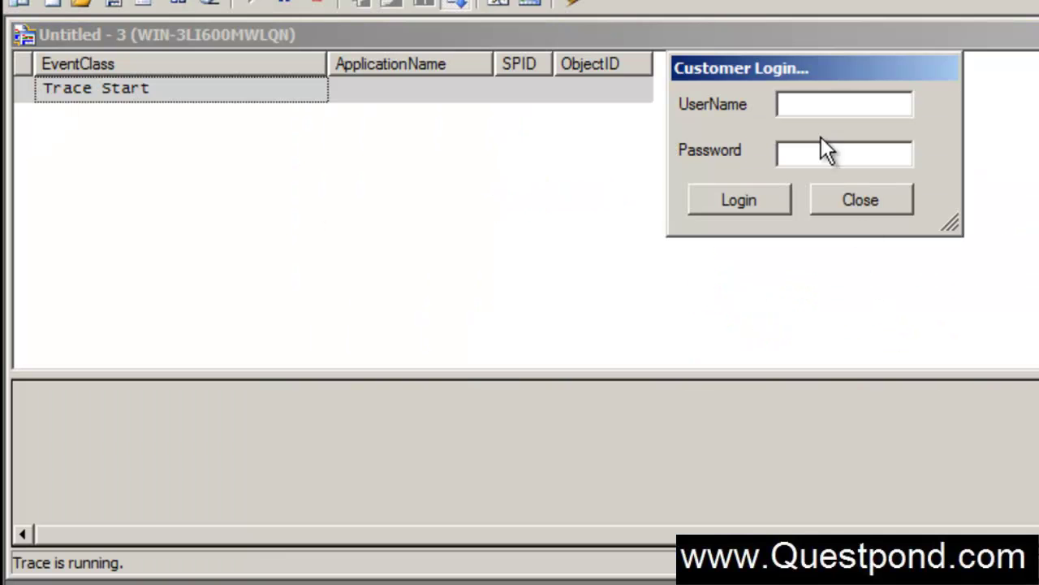
{"action": "left_click", "coordinate": [760, 201]}
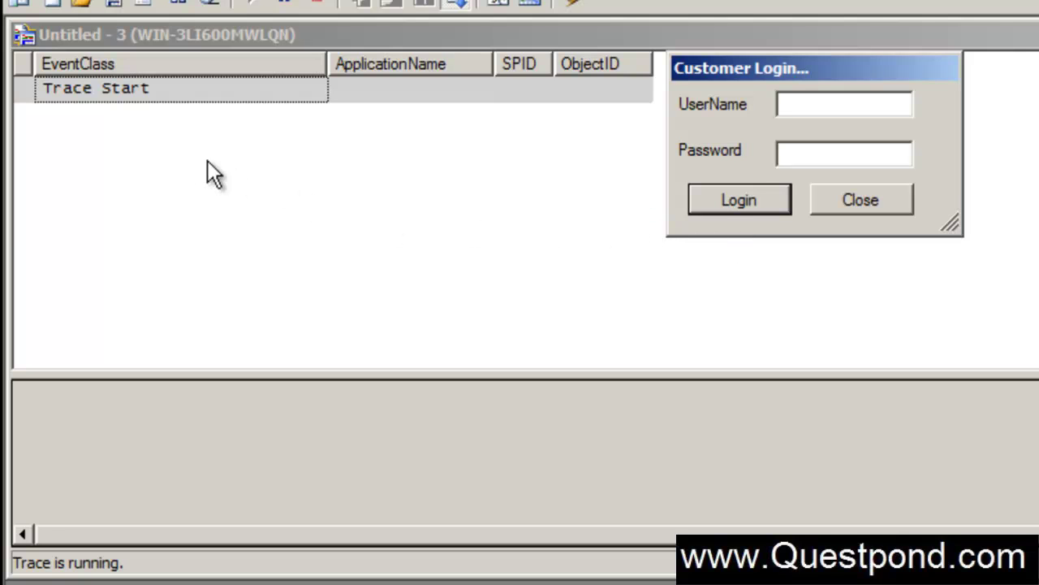
- Move the Customer Login window clear of the trace columns and submit the blank login four more times
{"action": "left_click", "coordinate": [574, 105]}
{"action": "left_click_drag", "start_coordinate": [794, 73], "coordinate": [858, 69]}
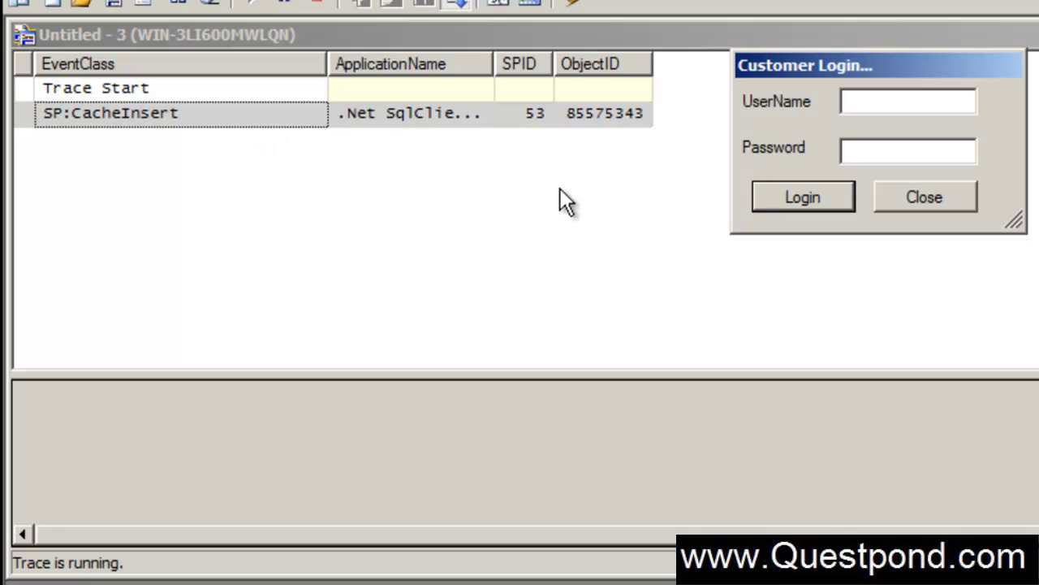
{"action": "left_click", "coordinate": [780, 199]}
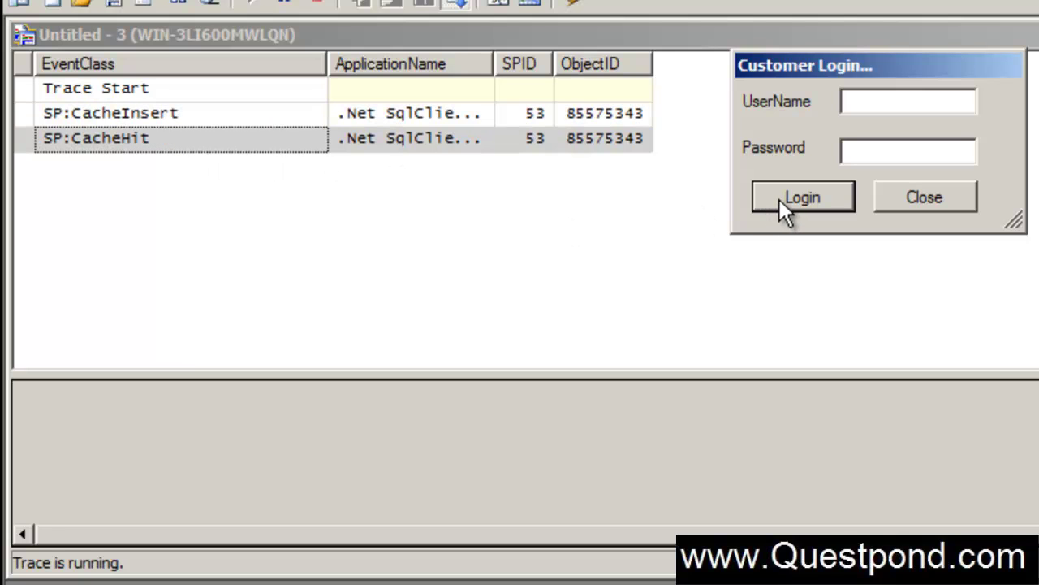
{"action": "left_click", "coordinate": [779, 199]}
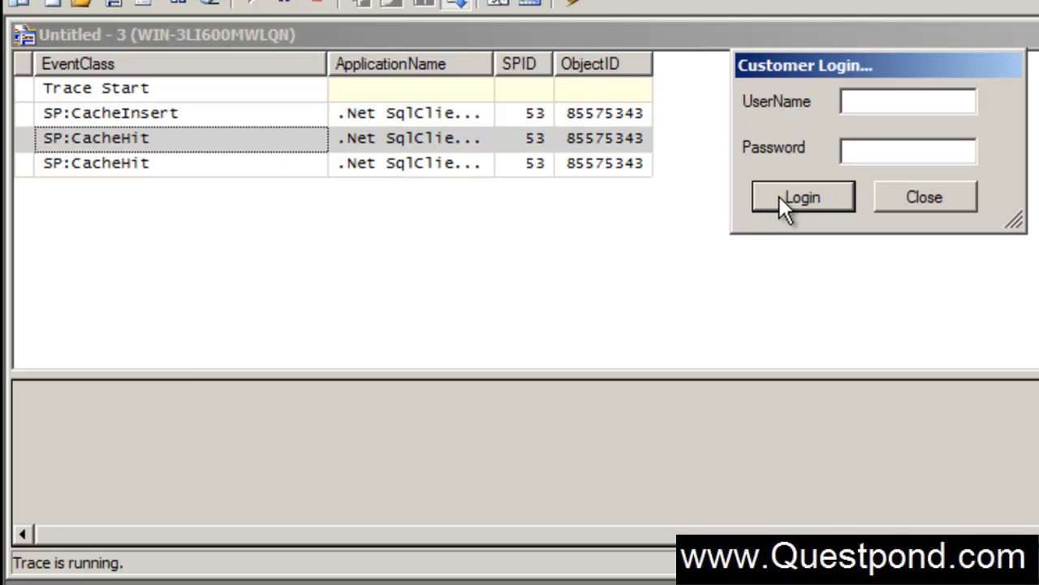
{"action": "left_click", "coordinate": [780, 197]}
{"action": "left_click", "coordinate": [780, 196]}
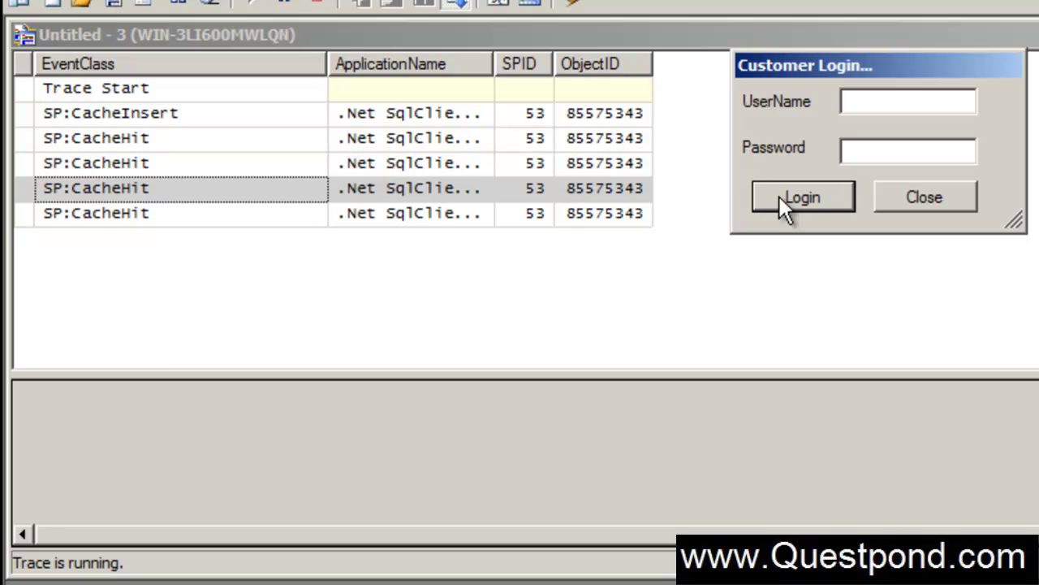
- Widen the ObjectID, SPID and ApplicationName columns in the Untitled - 3 trace window
{"action": "left_click", "coordinate": [723, 26]}
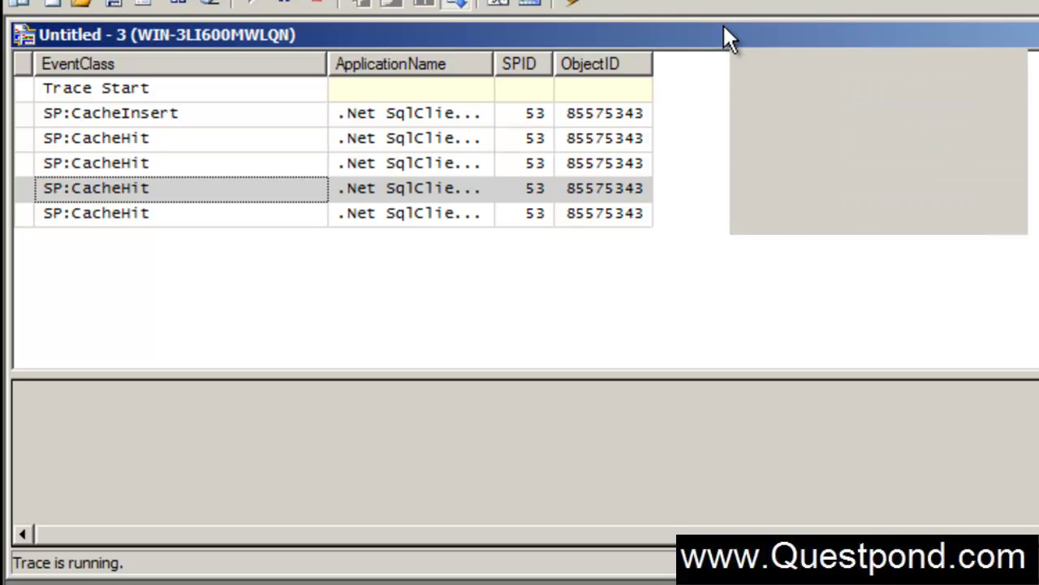
{"action": "left_click_drag", "start_coordinate": [652, 64], "coordinate": [807, 64]}
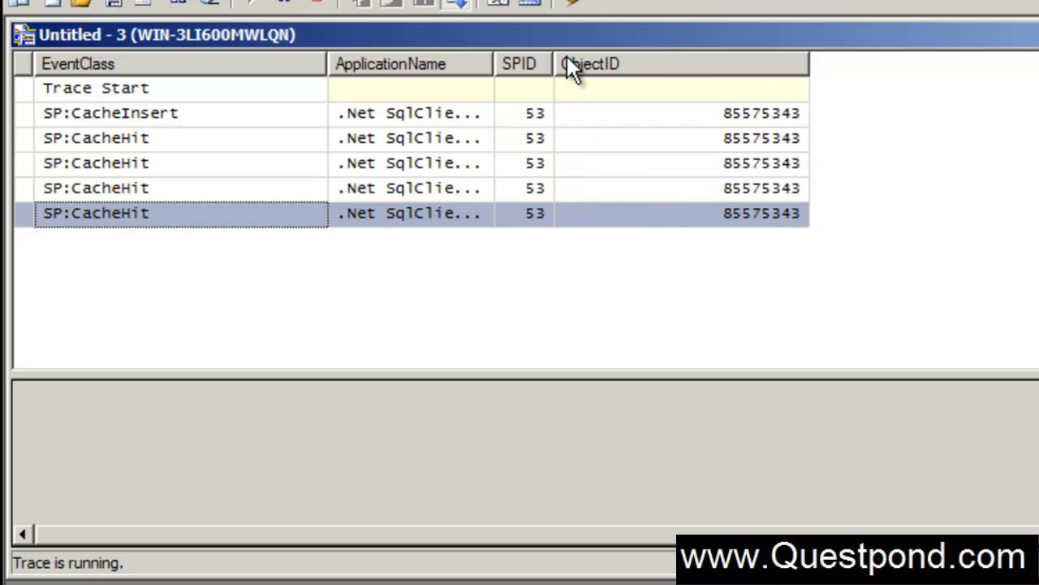
{"action": "left_click_drag", "start_coordinate": [554, 63], "coordinate": [676, 63]}
{"action": "left_click_drag", "start_coordinate": [493, 64], "coordinate": [646, 63]}
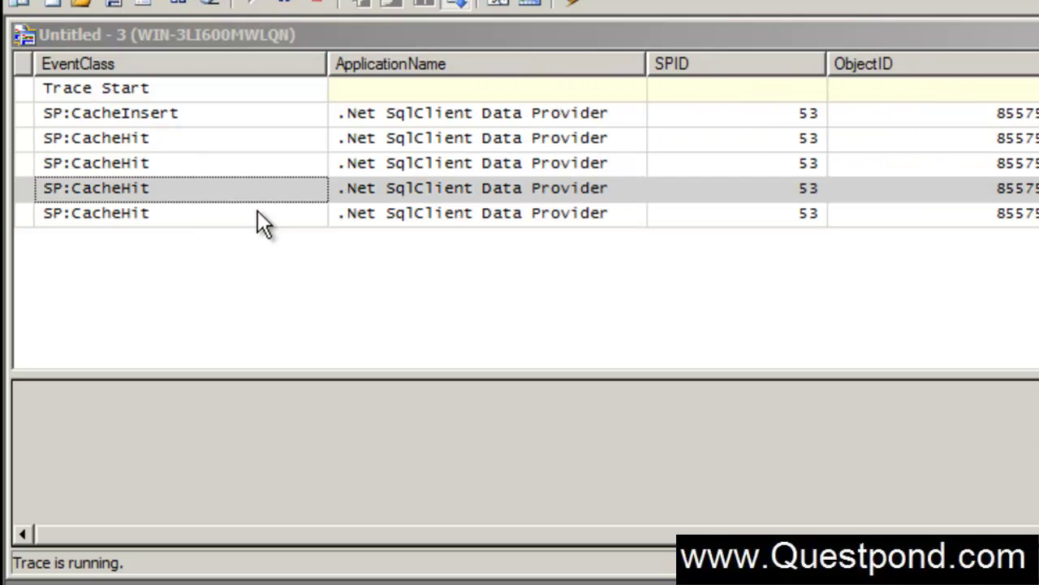
- Stop the running trace and select its SP:CacheInsert event row
{"action": "left_click", "coordinate": [173, 120]}
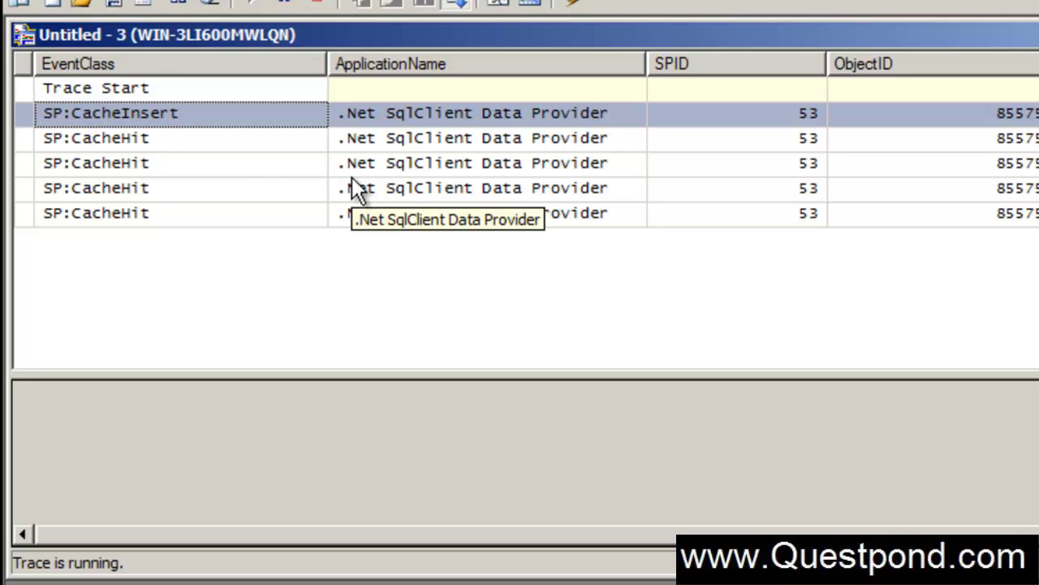
{"action": "left_click", "coordinate": [318, 5]}
{"action": "left_click", "coordinate": [183, 118]}
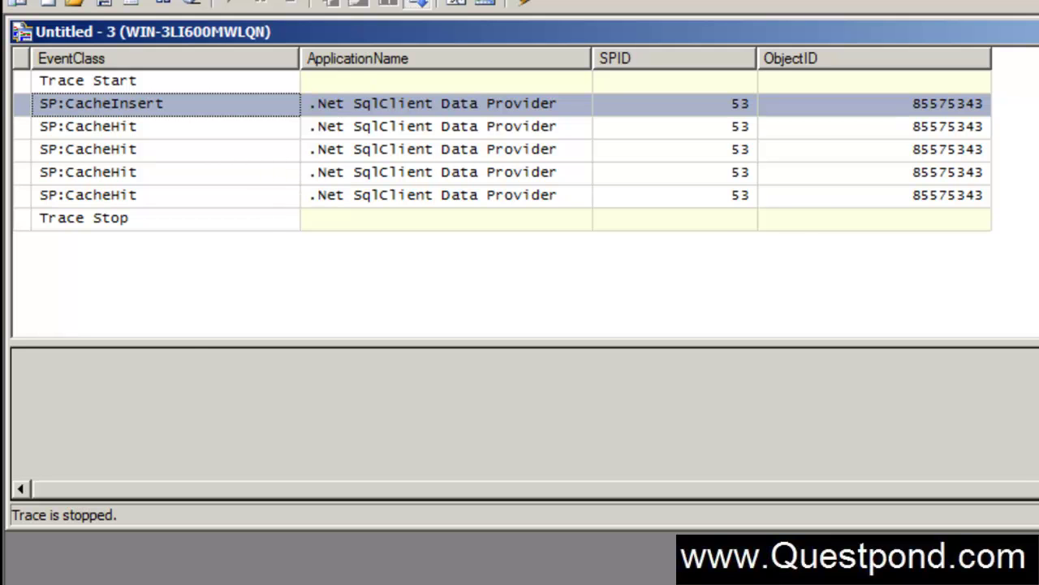
- Switch to Visual Studio, stop debugging, and comment out the four sp_login command lines in getUser of Class1.cs
{"action": "key", "text": "alt+Tab"}
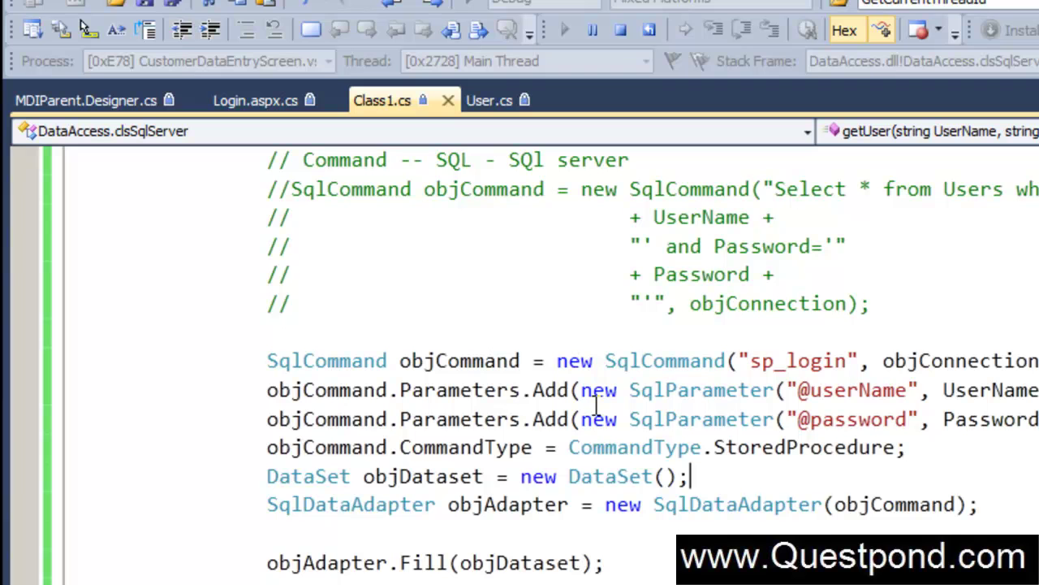
{"action": "left_click_drag", "start_coordinate": [264, 362], "coordinate": [1035, 469]}
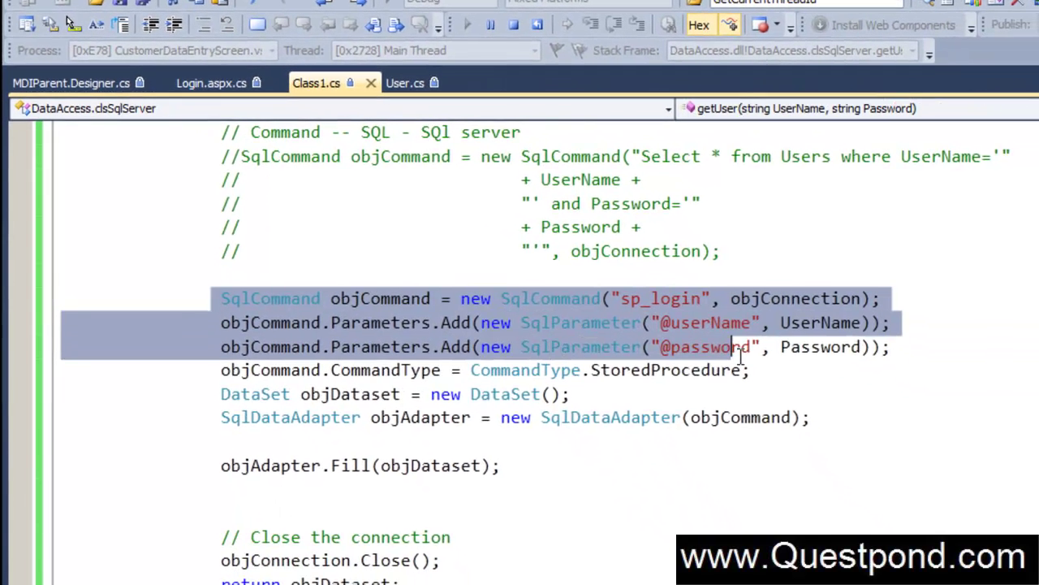
{"action": "left_click_drag", "start_coordinate": [876, 382], "coordinate": [878, 378]}
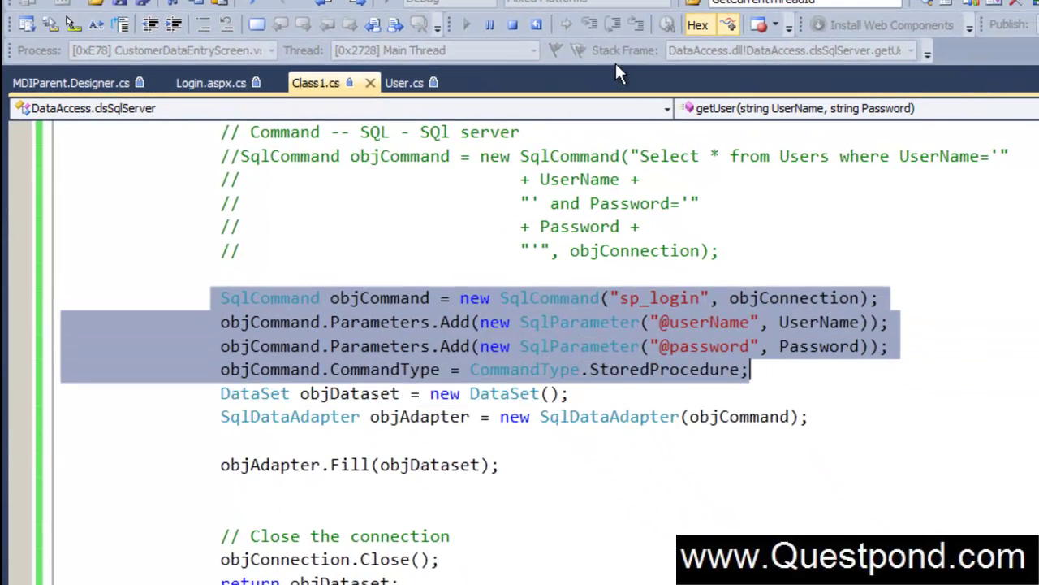
{"action": "left_click", "coordinate": [512, 25]}
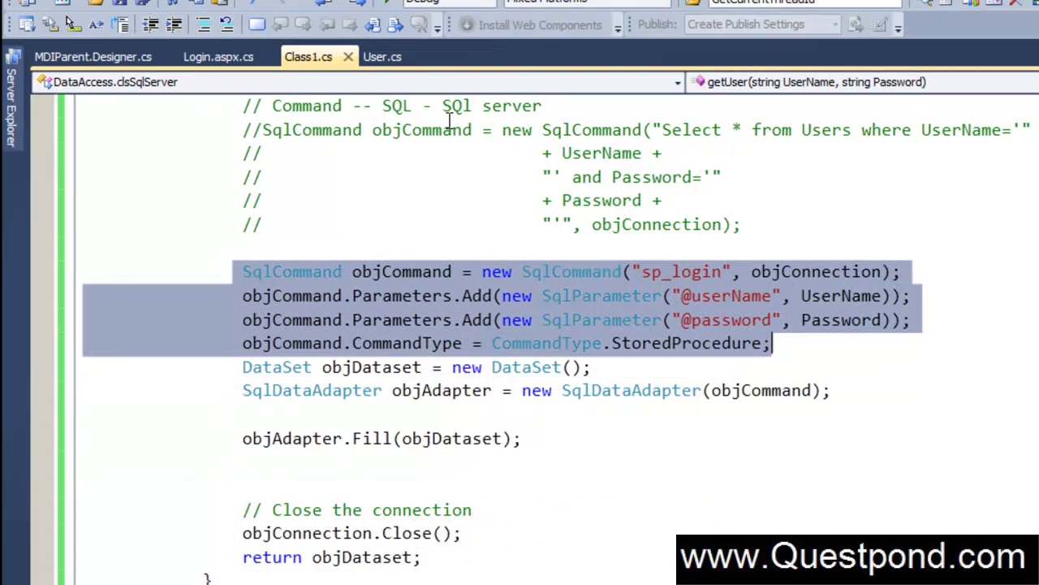
{"action": "left_click", "coordinate": [204, 24]}
{"action": "left_click", "coordinate": [468, 296]}
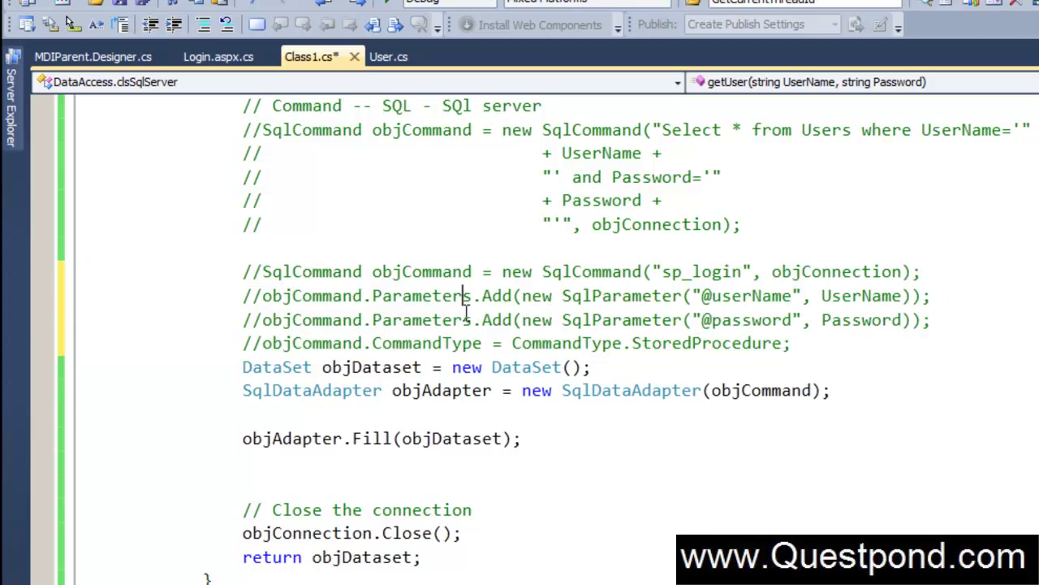
- Uncomment the inline "Select * from Users" SqlCommand in getUser and save Class1.cs
{"action": "scroll", "coordinate": [276, 276], "scroll_direction": "up", "scroll_amount": 2}
{"action": "left_click_drag", "start_coordinate": [232, 271], "coordinate": [778, 367]}
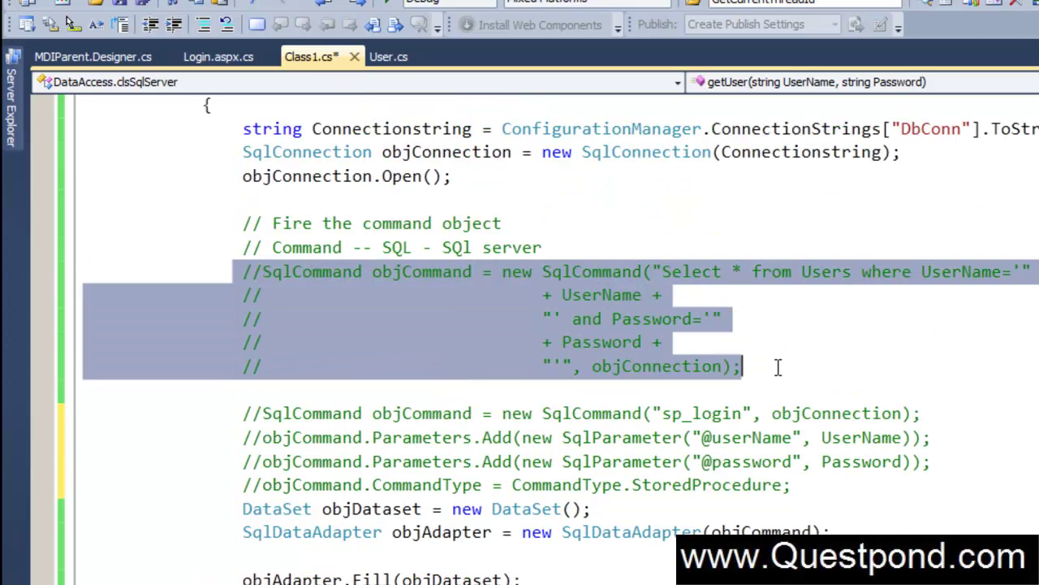
{"action": "left_click", "coordinate": [228, 24]}
{"action": "left_click", "coordinate": [429, 223]}
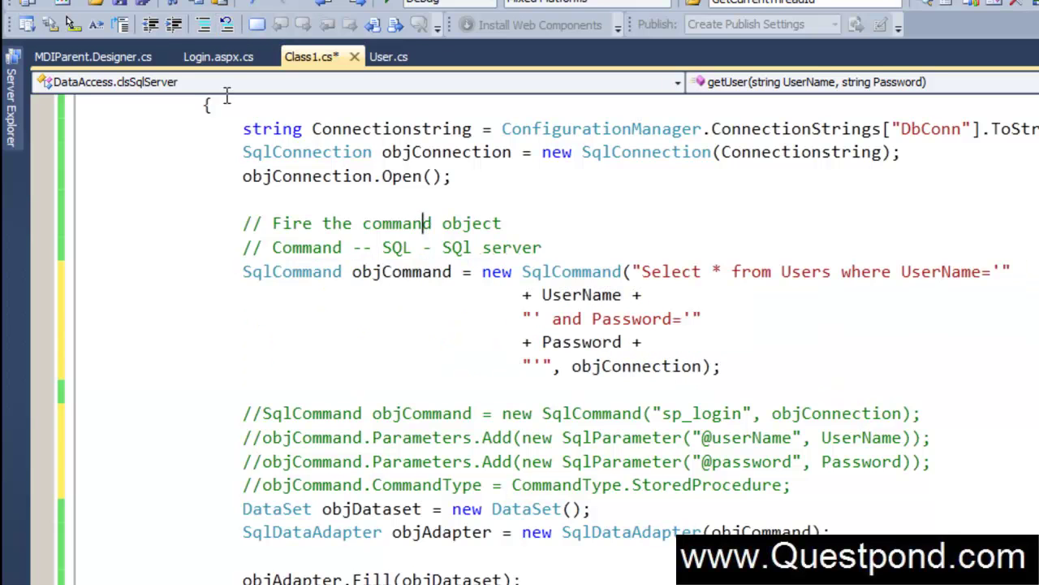
{"action": "left_click", "coordinate": [128, 6]}
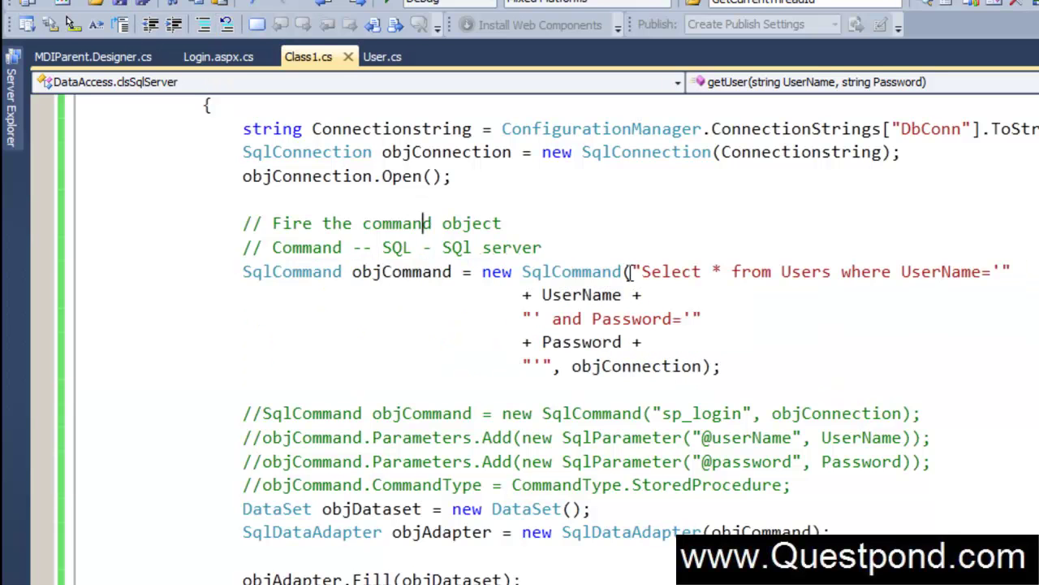
- Run the modified application and move its Customer Login window beside the ObjectID column of the trace
{"action": "scroll", "coordinate": [682, 394], "scroll_direction": "down", "scroll_amount": 2}
{"action": "scroll", "coordinate": [673, 383], "scroll_direction": "up", "scroll_amount": 2}
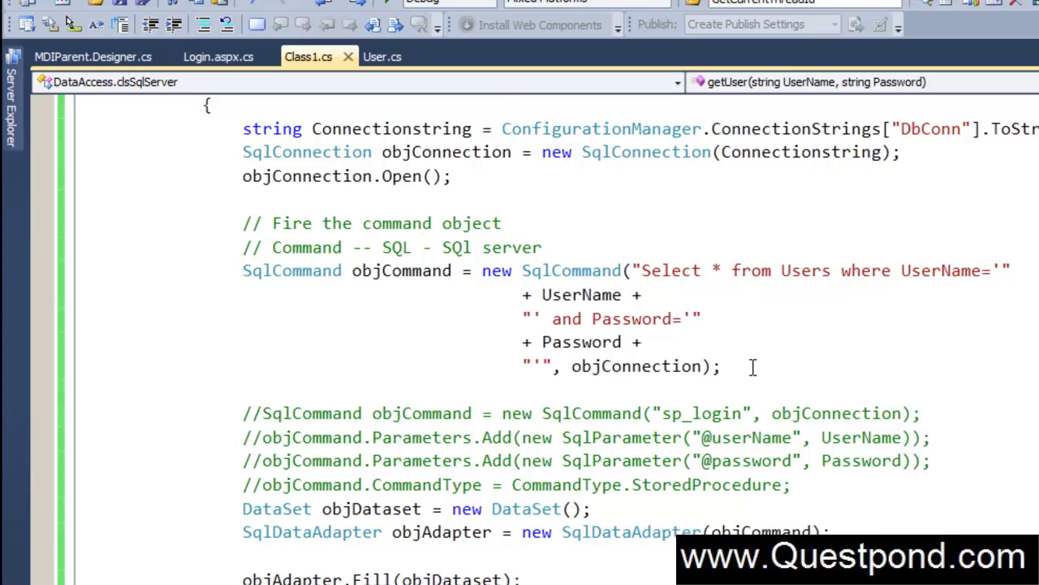
{"action": "left_click", "coordinate": [121, 4]}
{"action": "left_click", "coordinate": [390, 9]}
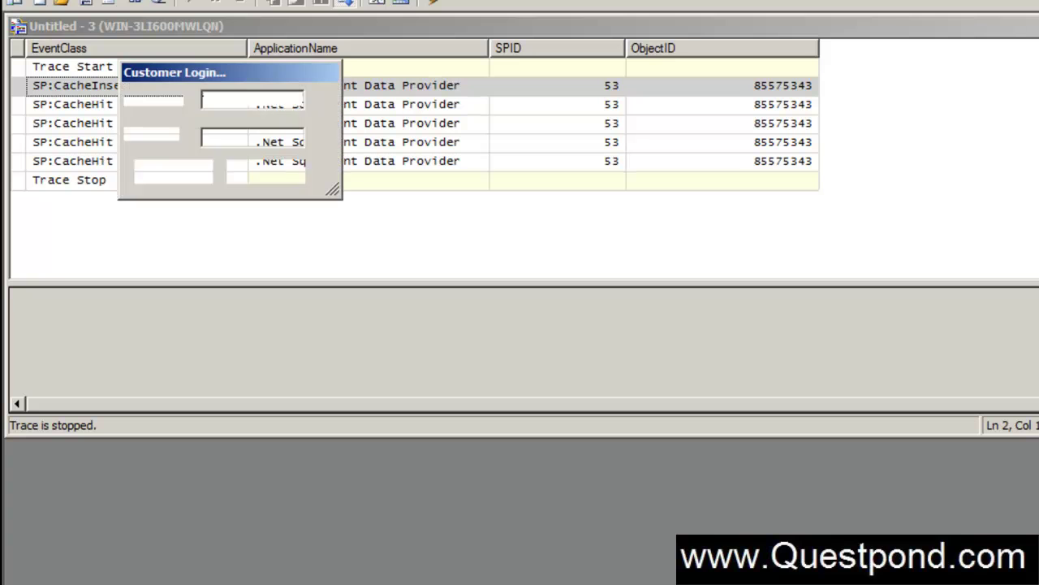
{"action": "left_click_drag", "start_coordinate": [261, 77], "coordinate": [970, 51]}
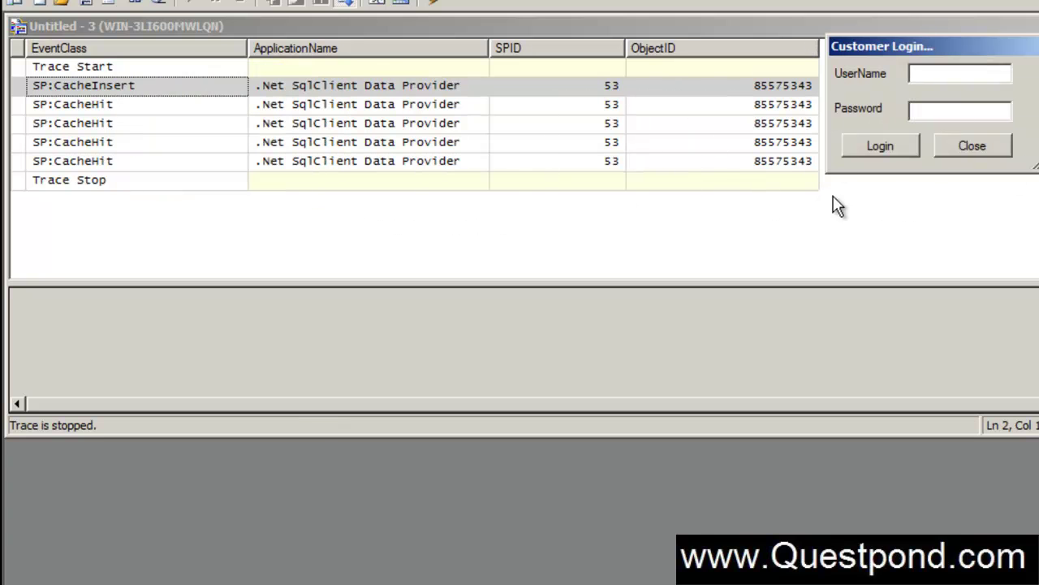
{"action": "left_click", "coordinate": [953, 75]}
- Return to the Profiler trace window, clear its recorded events, and start the trace again
{"action": "left_click", "coordinate": [121, 90]}
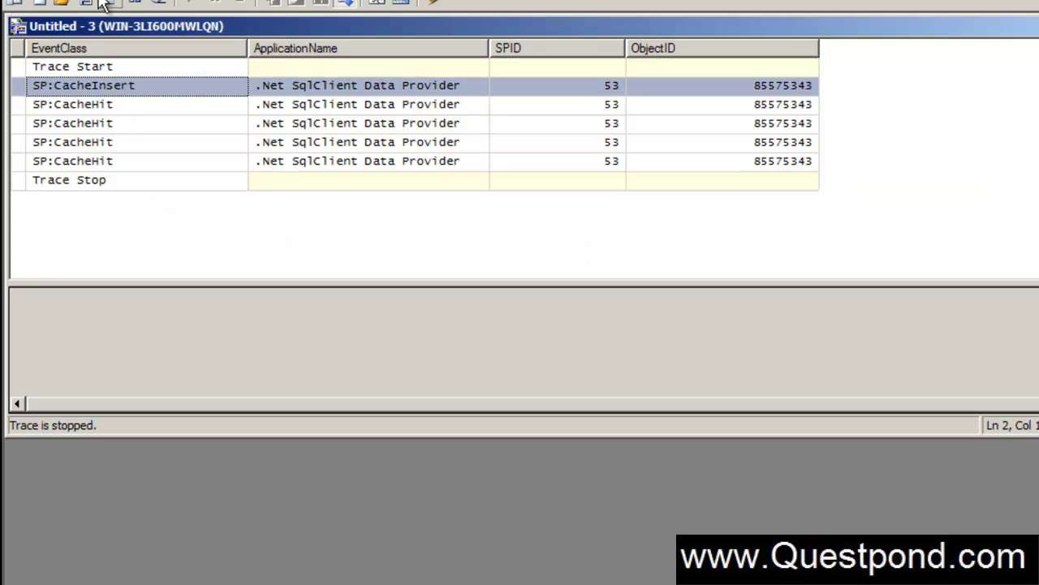
{"action": "left_click", "coordinate": [45, 1]}
{"action": "left_click", "coordinate": [81, 165]}
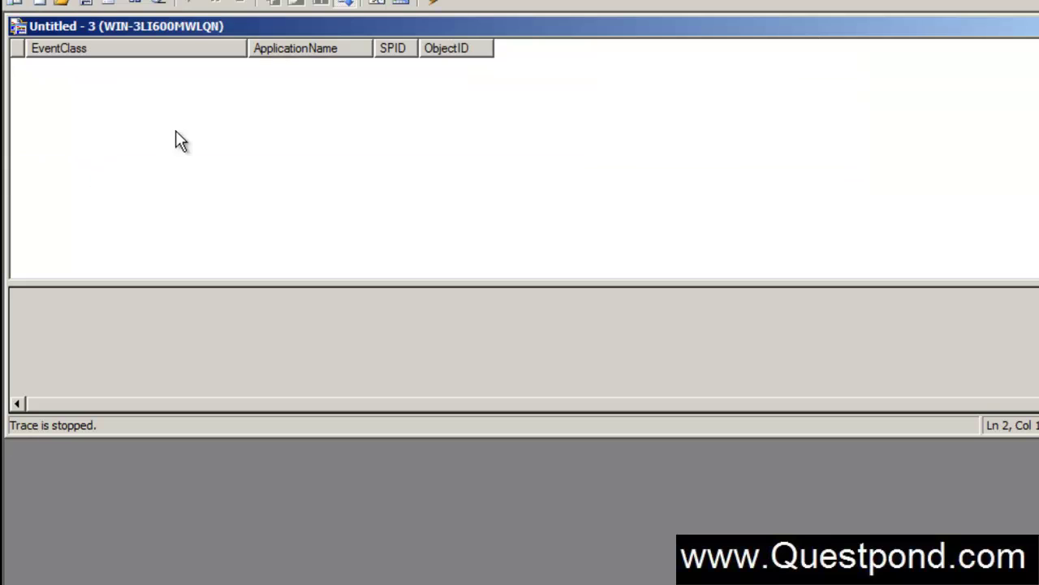
{"action": "left_click", "coordinate": [195, 3]}
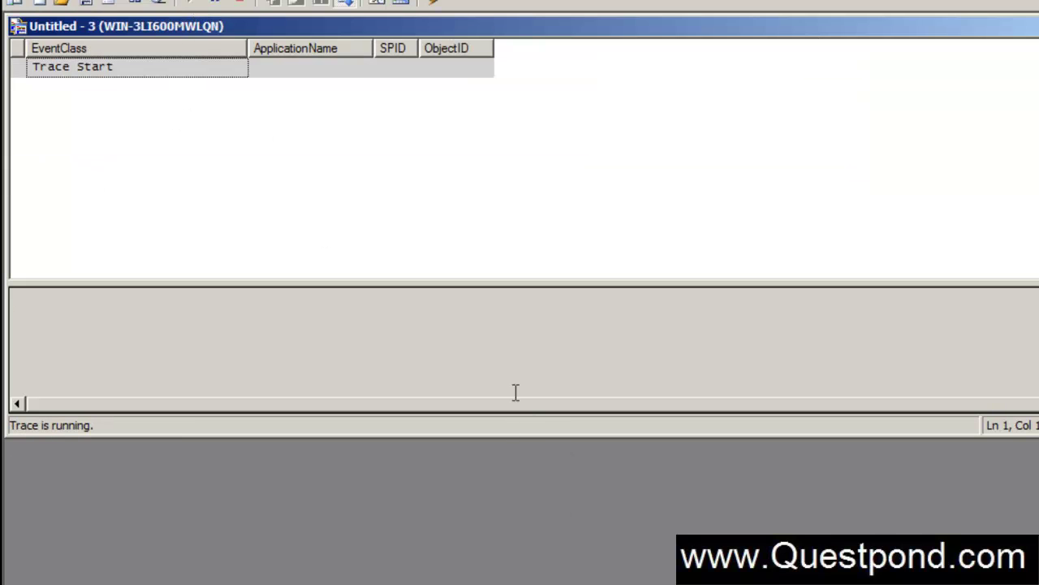
- Switch back to the Customer Login form, place it beside the trace columns, and submit the blank login twice
{"action": "key", "text": "alt+Tab"}
{"action": "left_click_drag", "start_coordinate": [894, 40], "coordinate": [631, 50]}
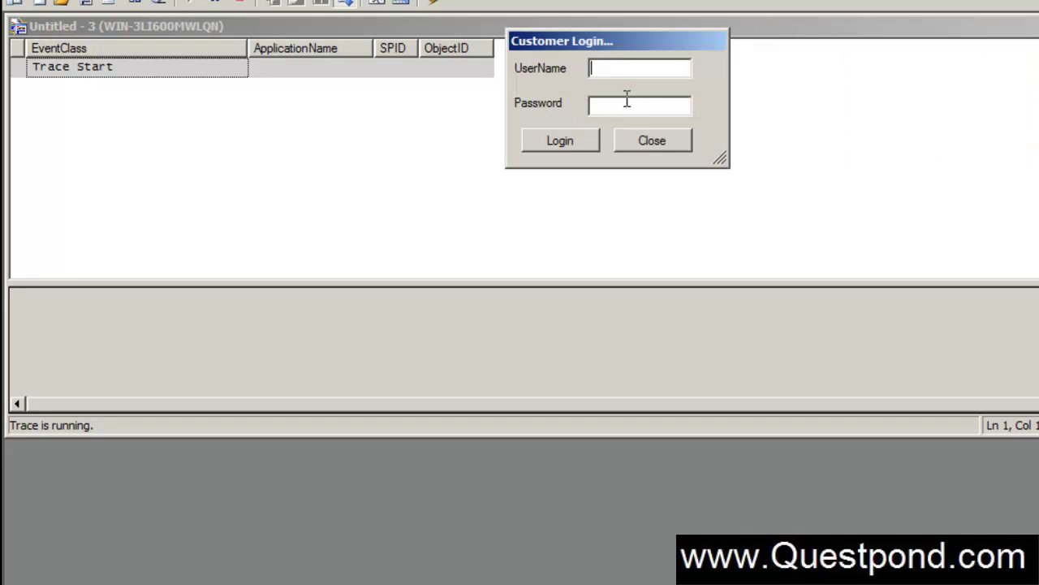
{"action": "left_click", "coordinate": [574, 141]}
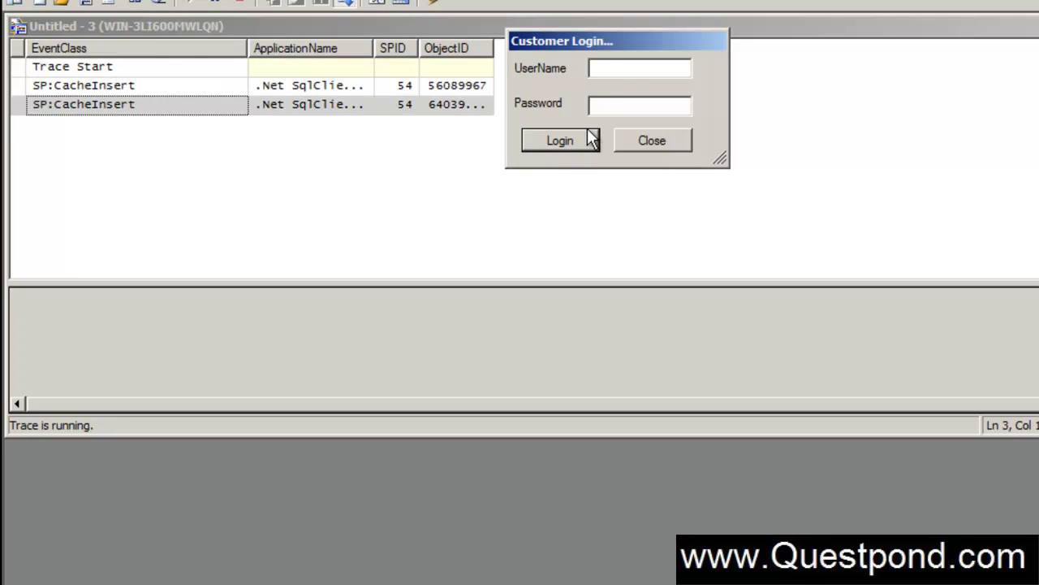
{"action": "left_click_drag", "start_coordinate": [622, 41], "coordinate": [683, 51]}
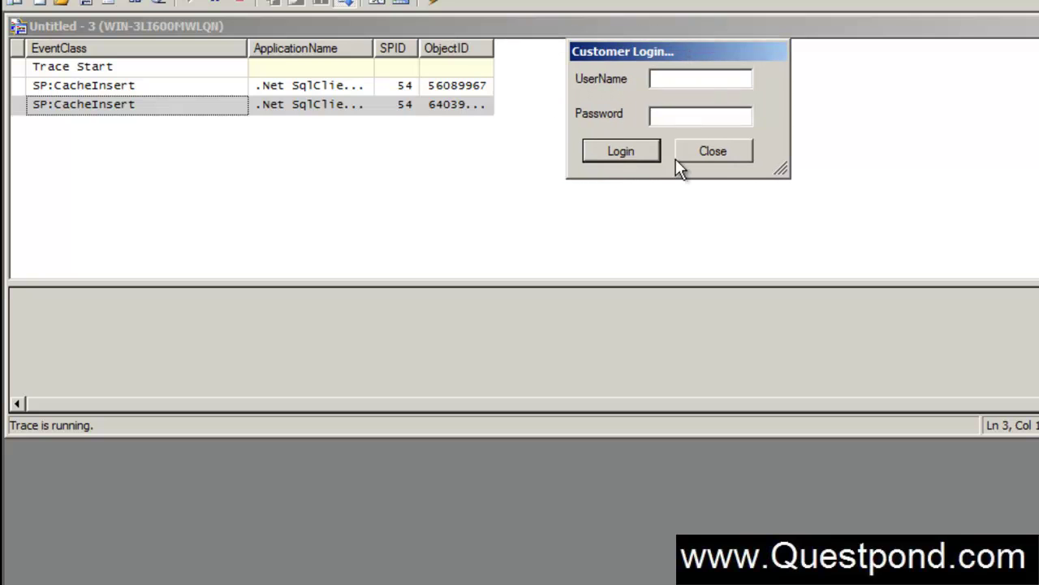
{"action": "left_click", "coordinate": [622, 151]}
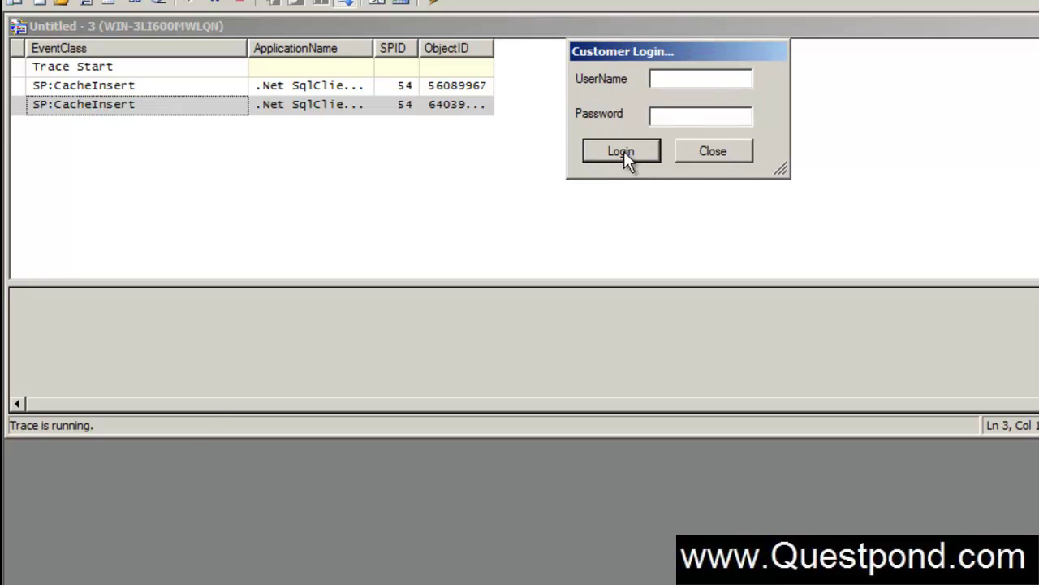